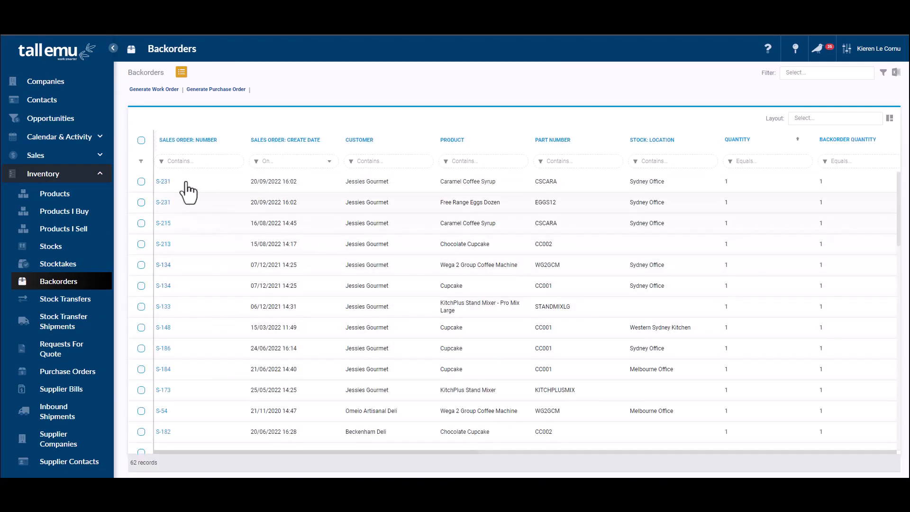
Step: Review the full backorders list and view its saved filter and layout choices
scroll(186, 187, down, 10)
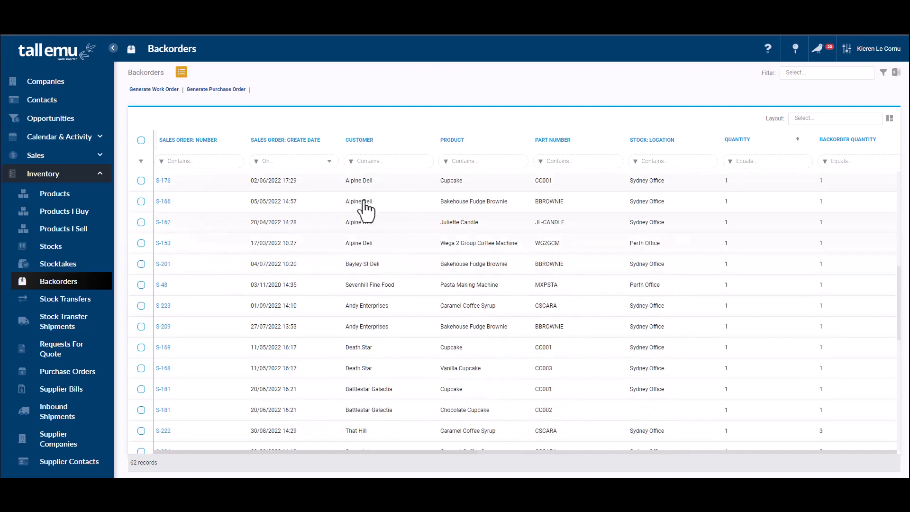
scroll(502, 250, down, 10)
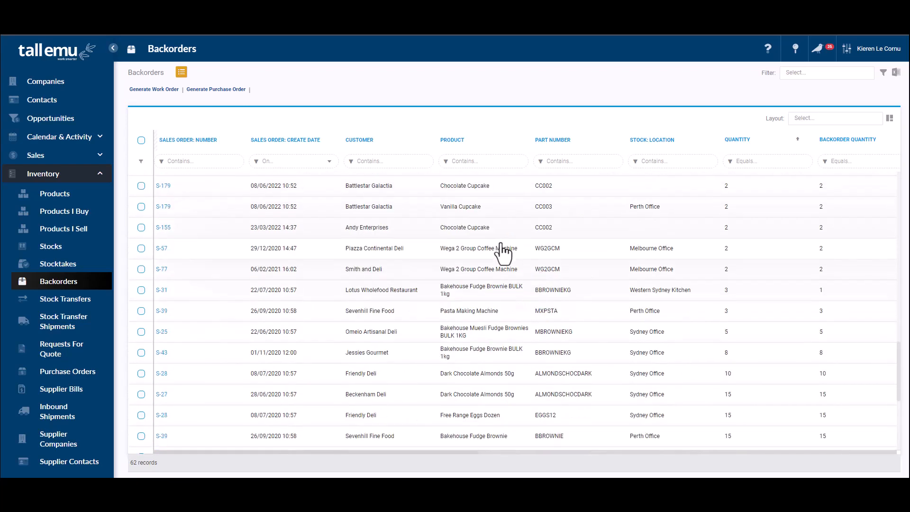
scroll(501, 250, down, 5)
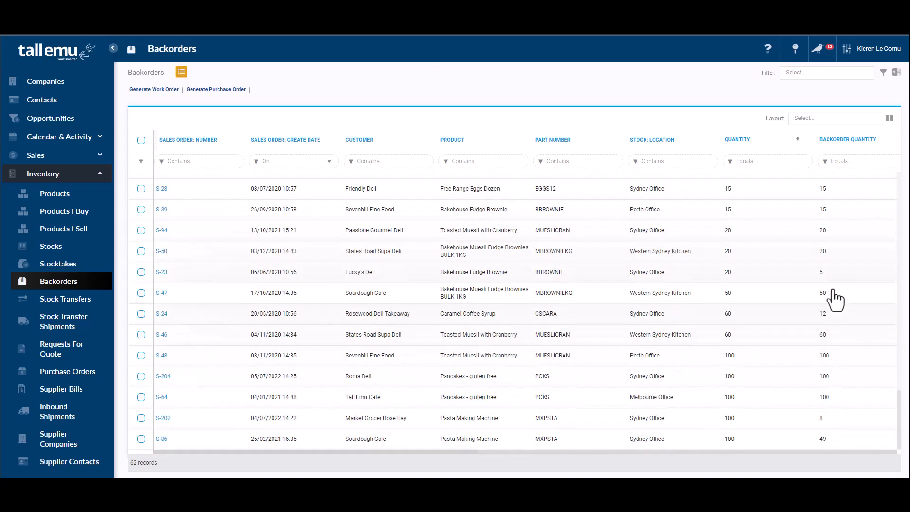
scroll(835, 298, up, 15)
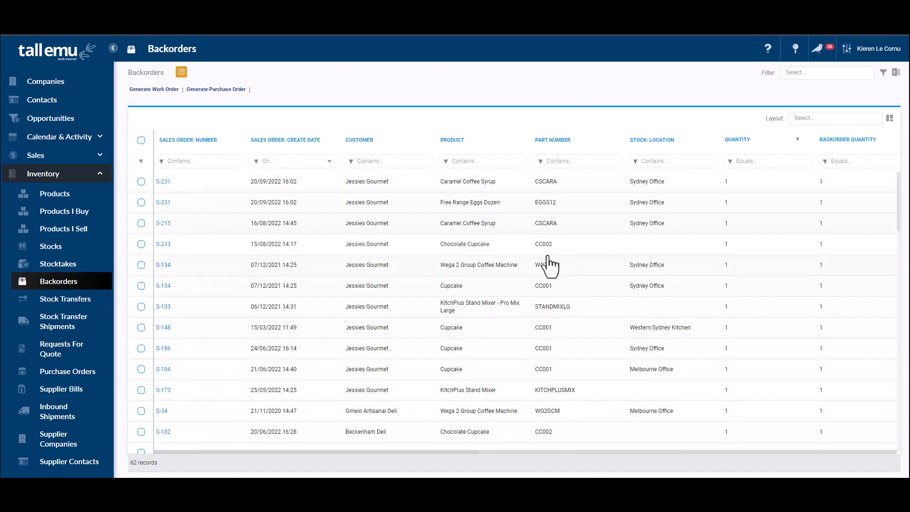
click(808, 74)
click(841, 126)
Step: Move the Part Number column ahead of Customer and sort the backorders by product in descending order
drag(583, 149, 406, 156)
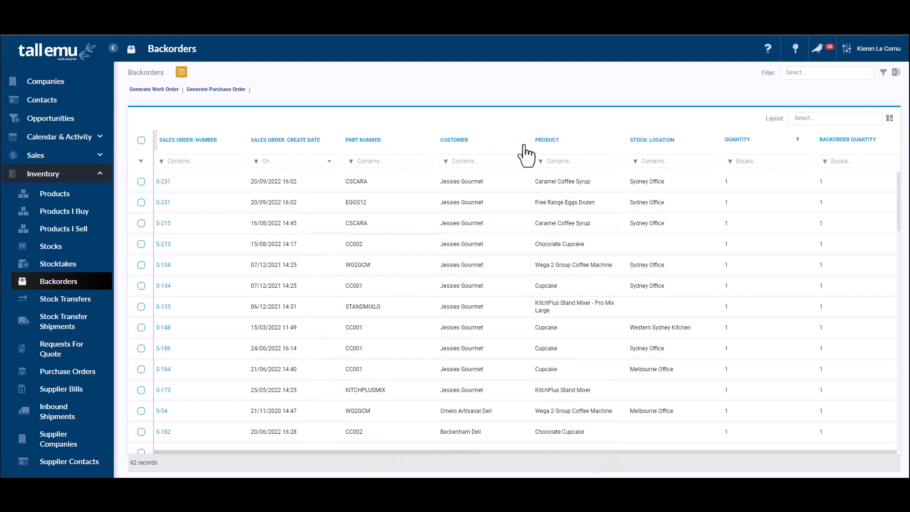
click(618, 151)
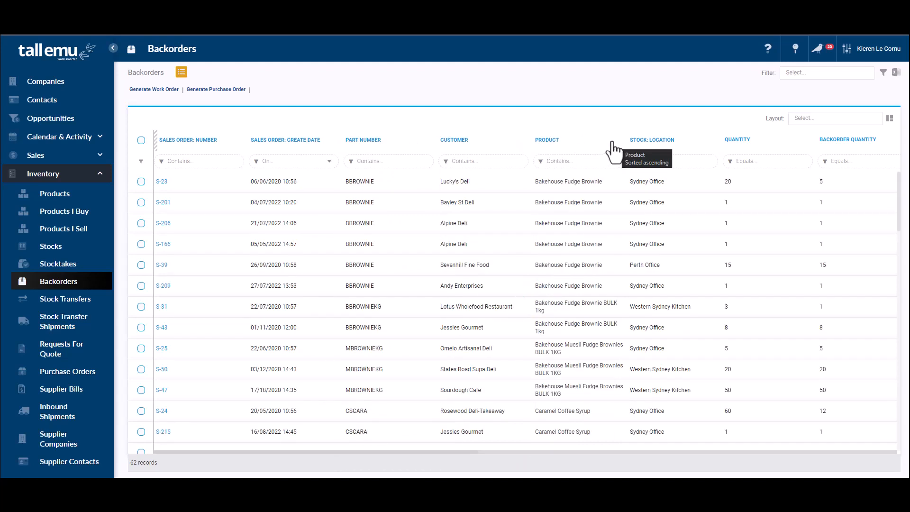
click(593, 150)
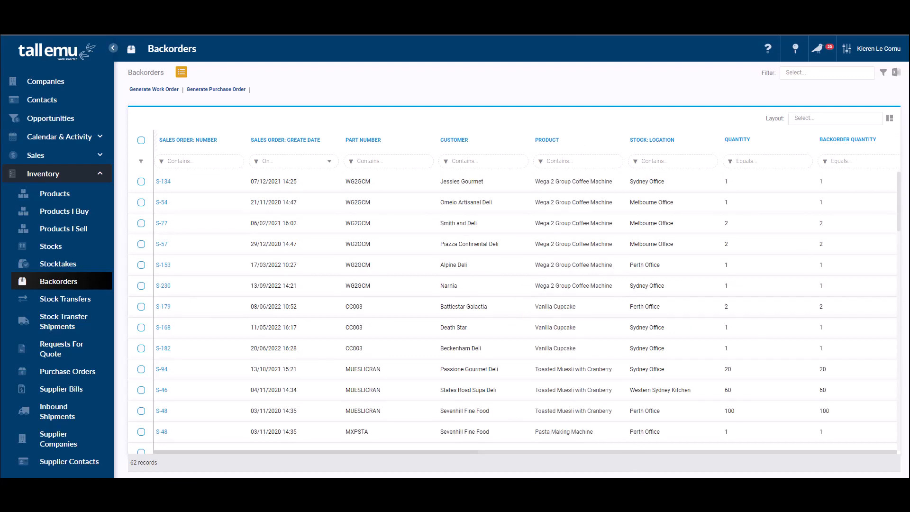
Step: View the column chooser without changing it and examine the remaining stock and work order columns of the backorders
drag(473, 453, 607, 454)
click(568, 140)
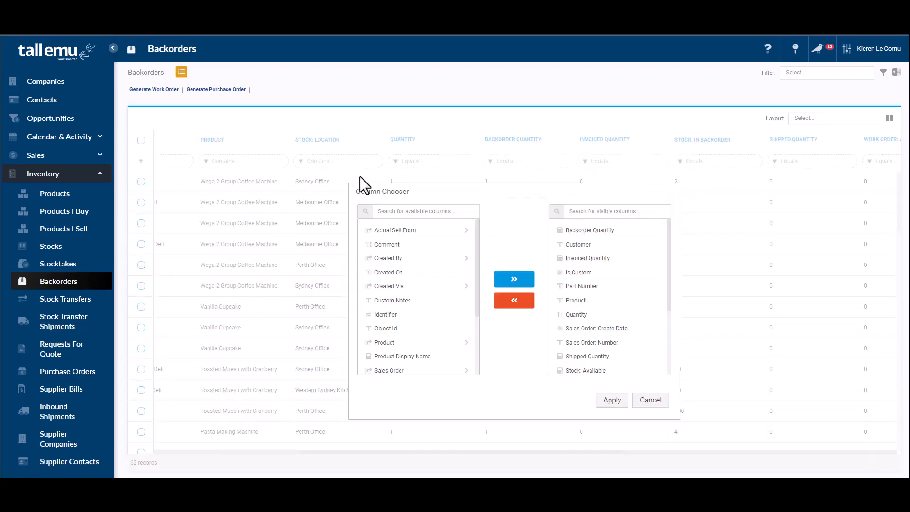
click(651, 400)
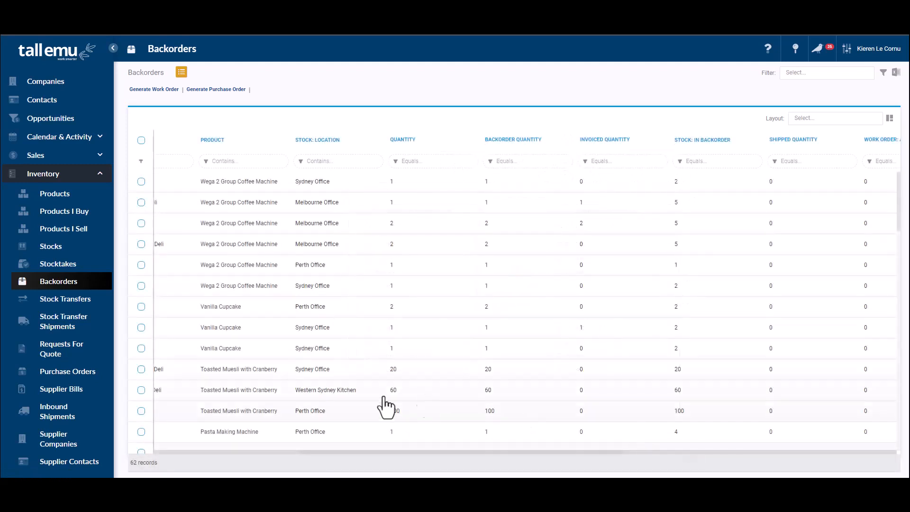
drag(495, 453, 773, 462)
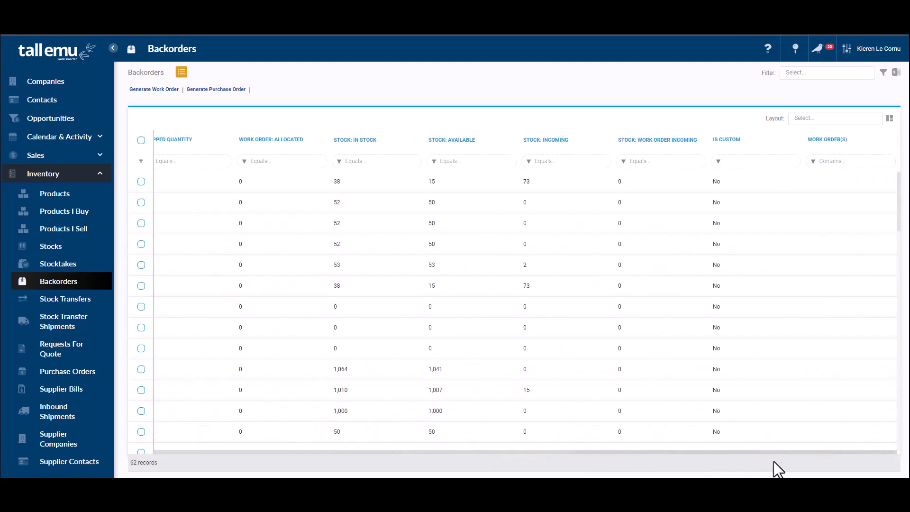
drag(840, 458, 253, 436)
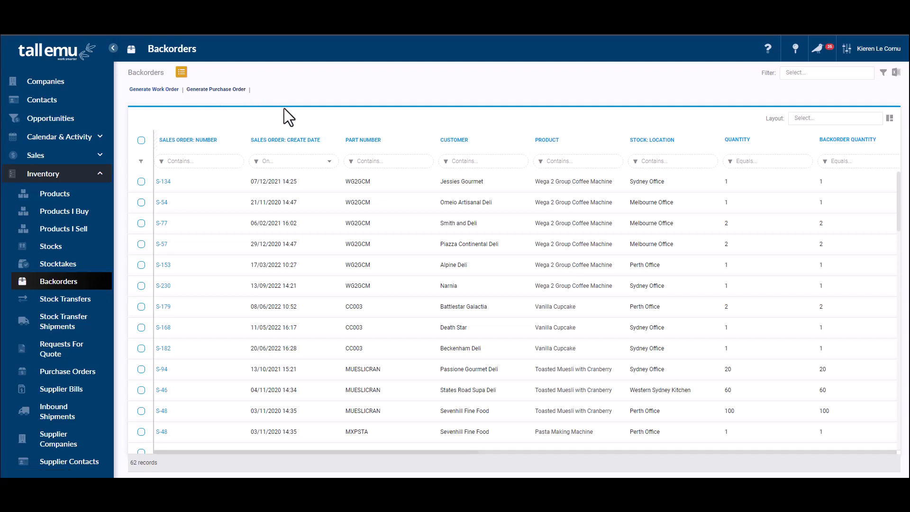
Step: Select the first four Wega 2 Group Coffee Machine backorders in the list
click(141, 203)
click(141, 222)
click(141, 244)
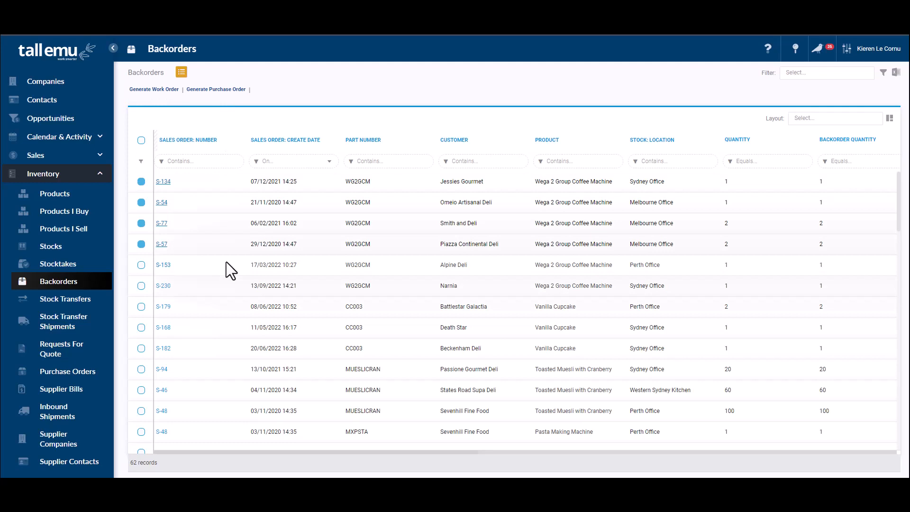
Step: Show the Stocks list and clear its "butter" product filter
click(57, 251)
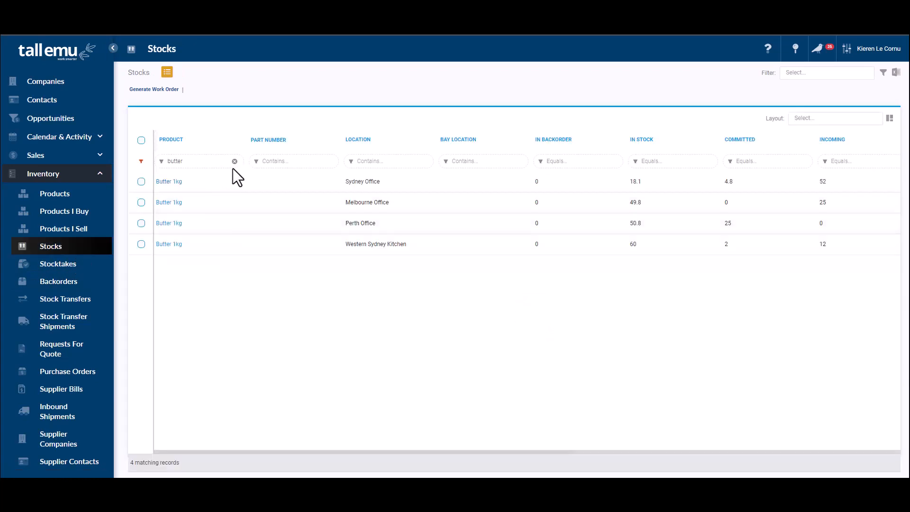
click(234, 161)
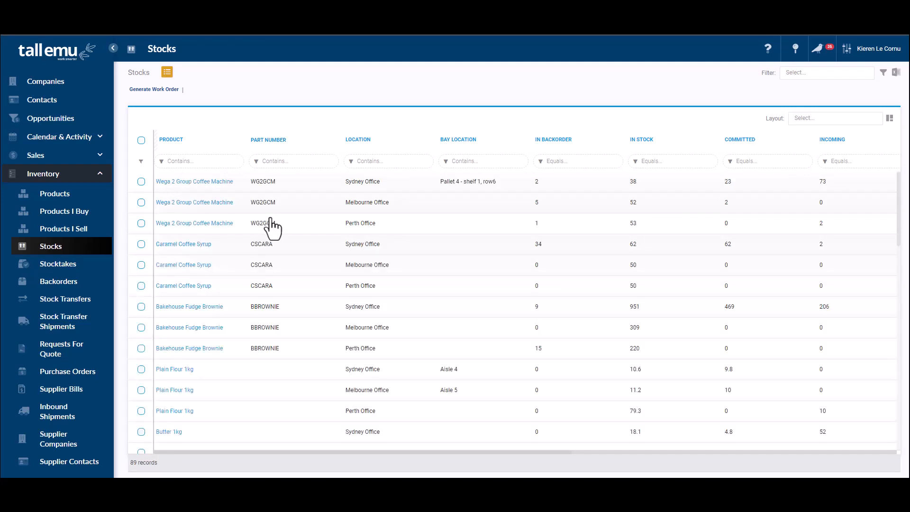
Step: Examine the stock records per product and location, including backorder, committed and incoming quantities, and view the saved filter choices
scroll(327, 218, down, 15)
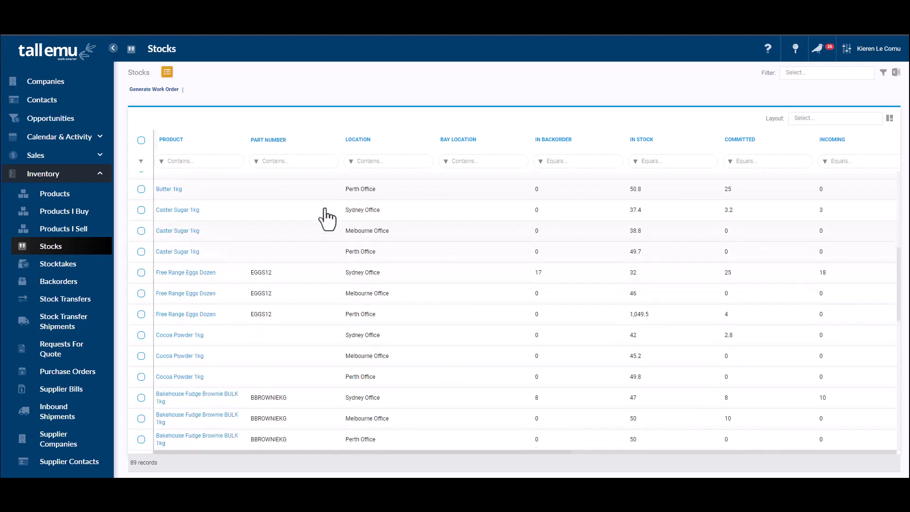
scroll(326, 219, down, 20)
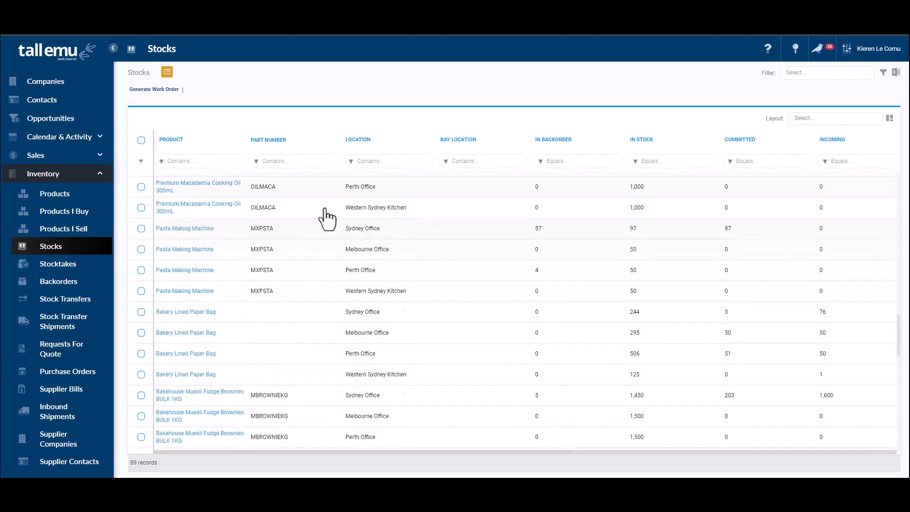
scroll(326, 219, down, 5)
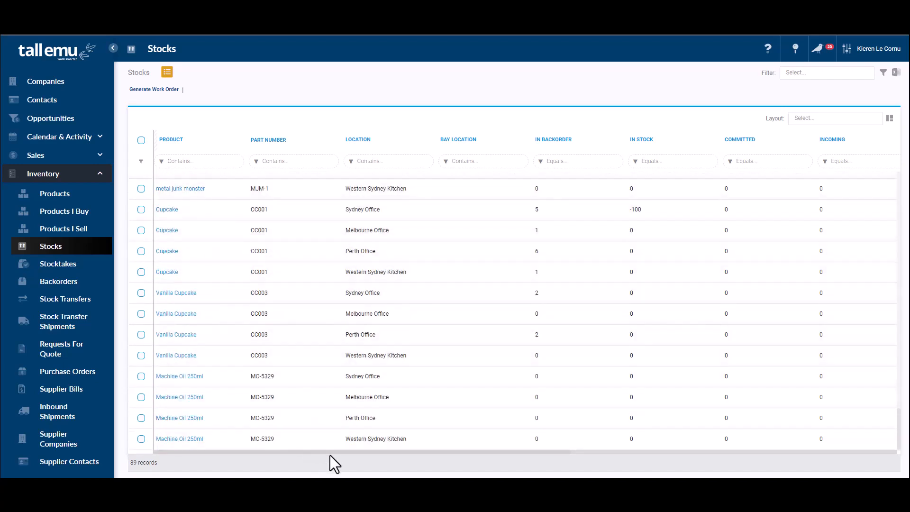
drag(330, 454, 461, 450)
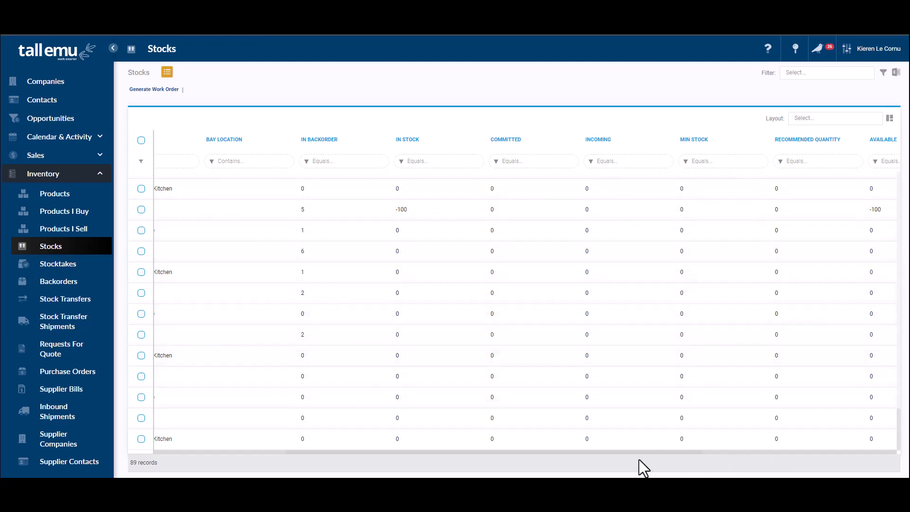
drag(638, 453, 260, 431)
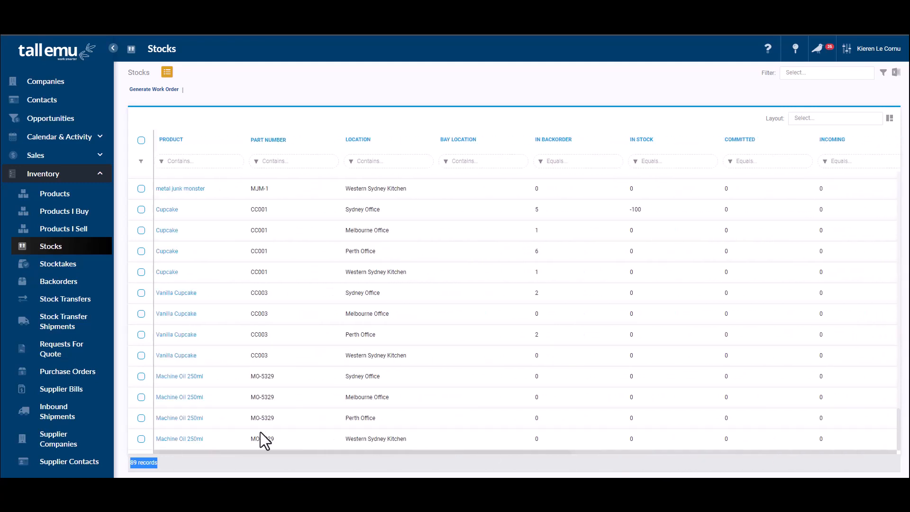
click(799, 73)
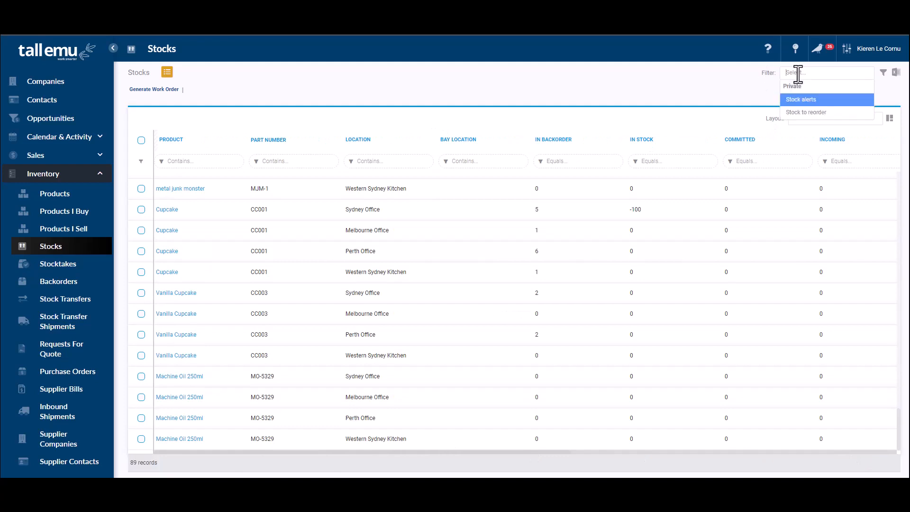
click(688, 82)
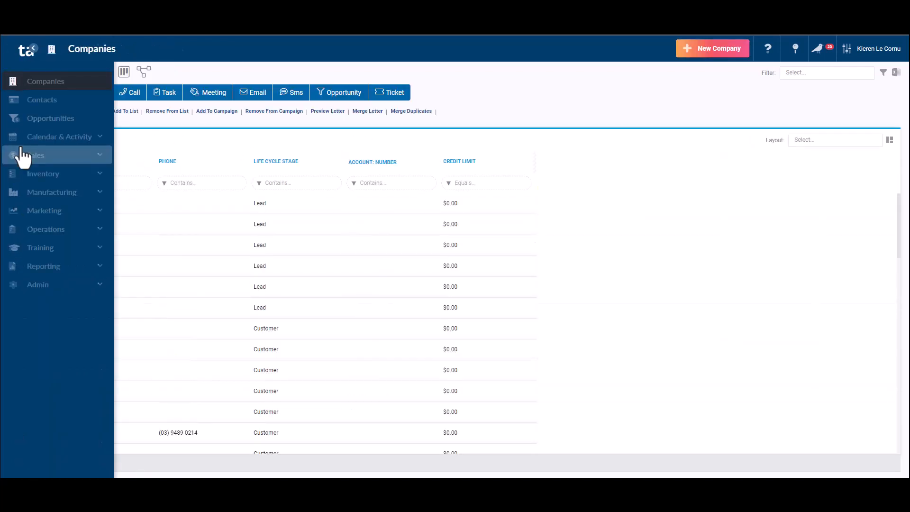
Step: Open the first order in the sales orders list for editing
click(26, 155)
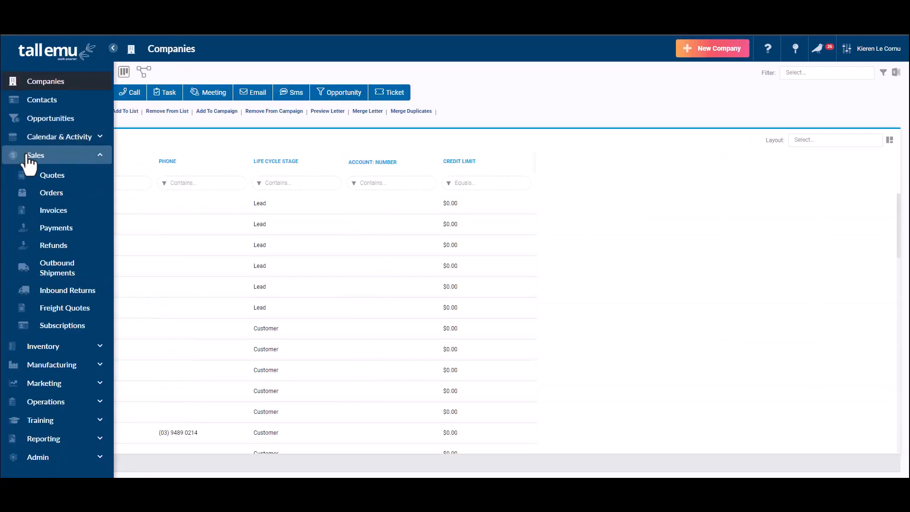
click(32, 193)
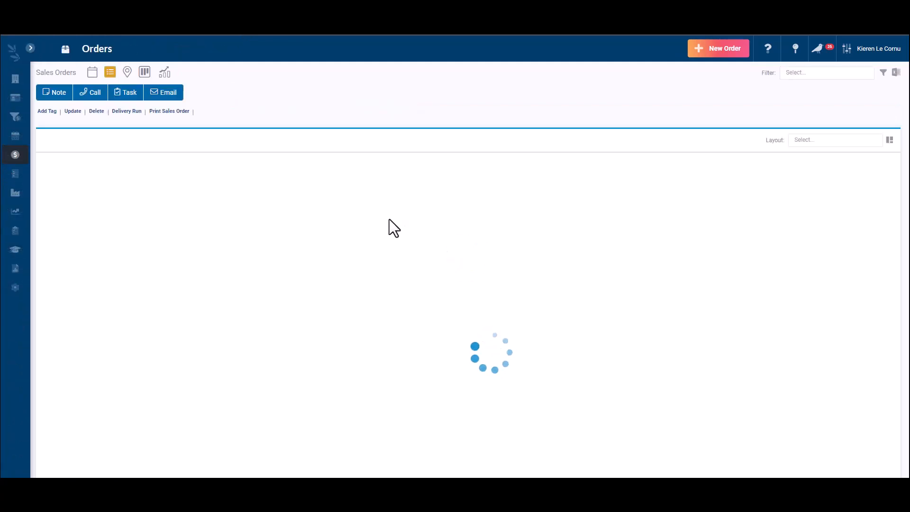
click(498, 208)
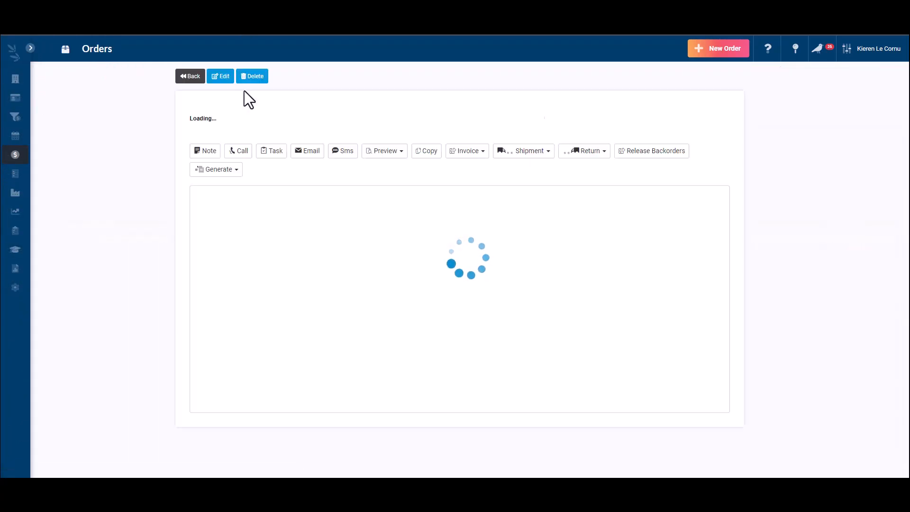
click(220, 77)
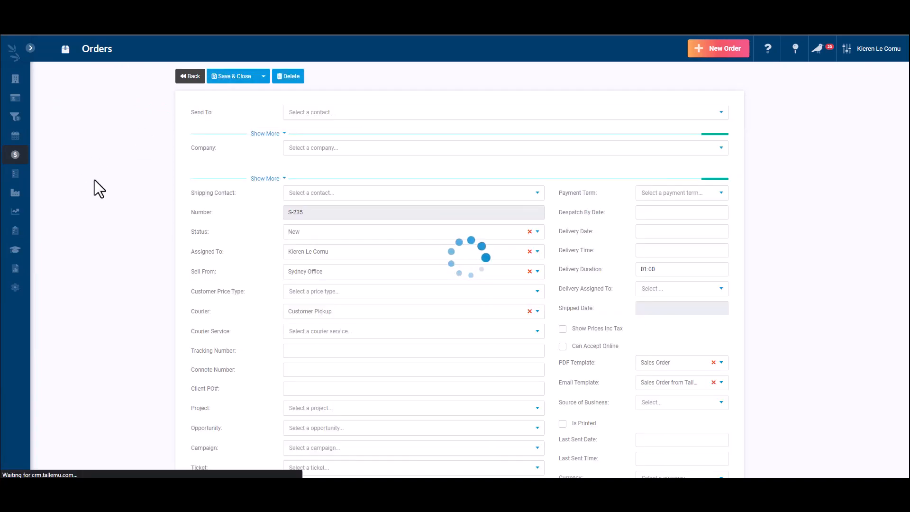
Step: Save the order with a backorder quantity of 1 for the Wega 2 Group Coffee Machine and check the line's committed quantity
scroll(95, 180, down, 9)
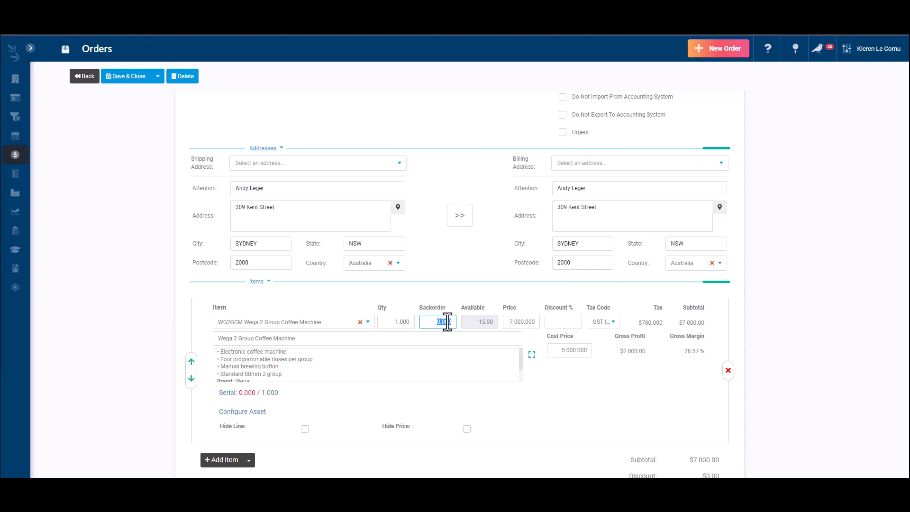
text(1)
key(Tab)
scroll(156, 289, up, 9)
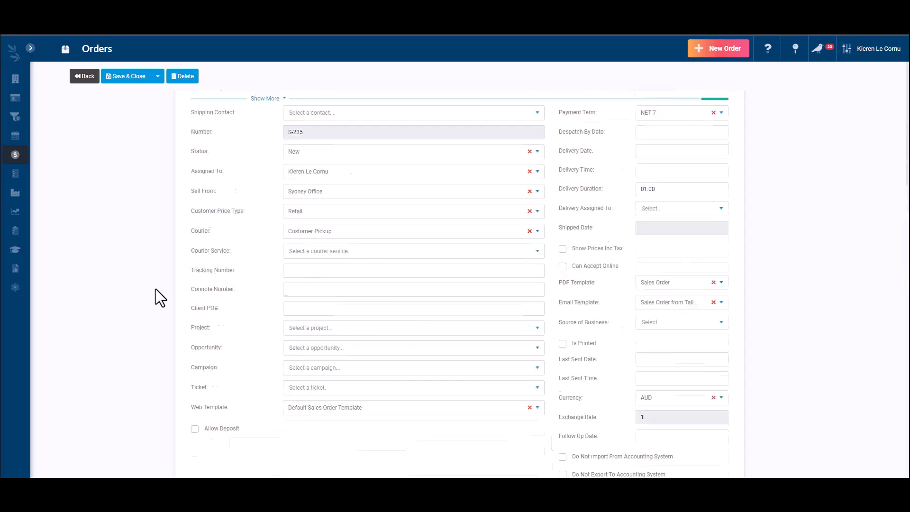
click(229, 79)
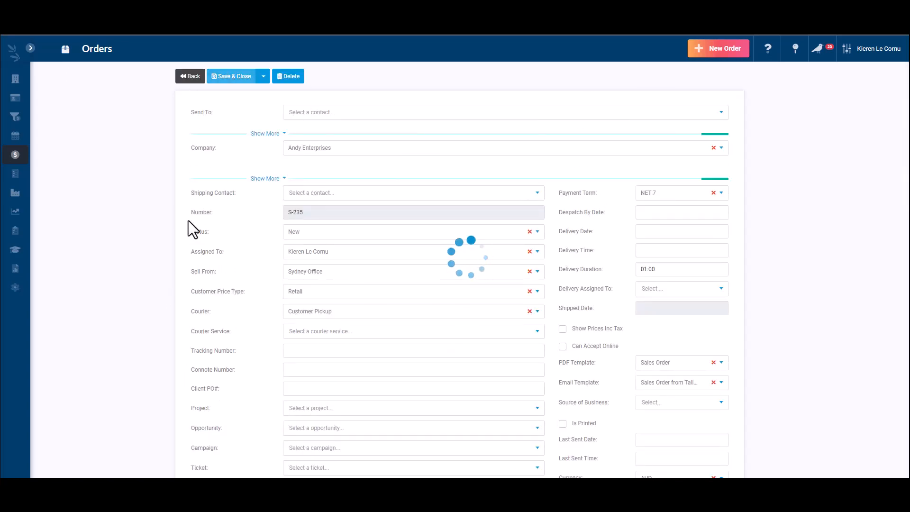
scroll(138, 226, down, 4)
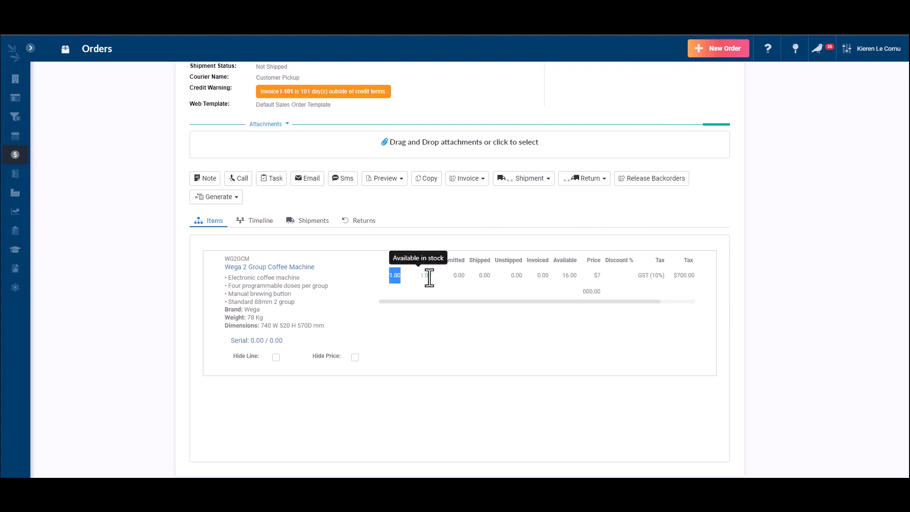
drag(432, 278, 453, 275)
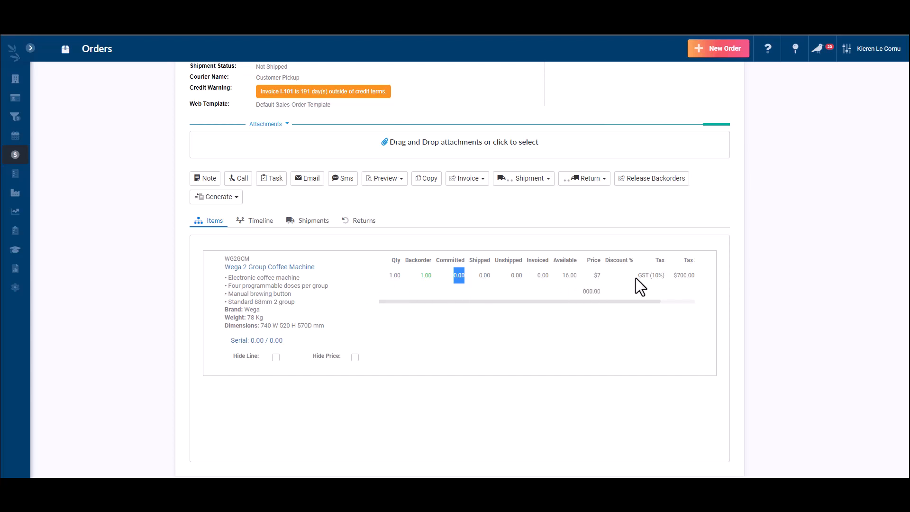
Step: Generate a purchase order from the sales order for the Wega 2 Group Coffee Machine with Coffee Machine Technologies as supplier
click(236, 201)
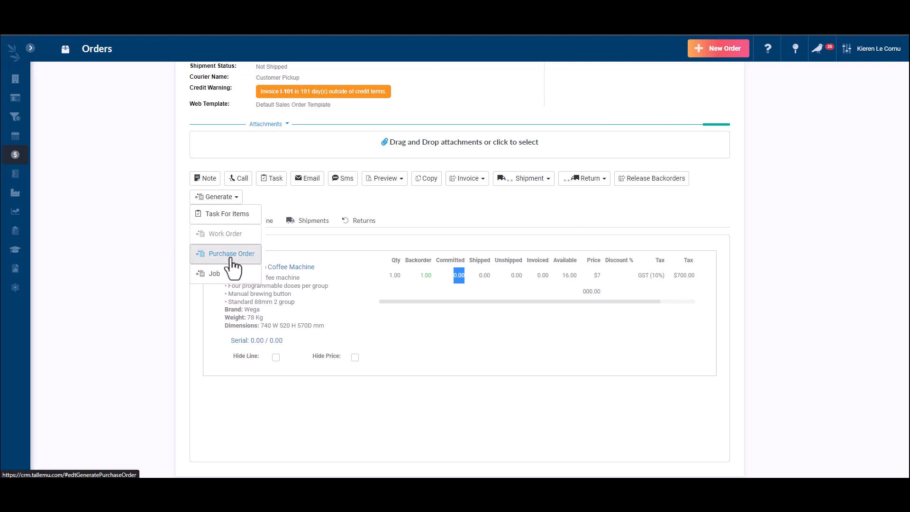
click(228, 254)
click(563, 303)
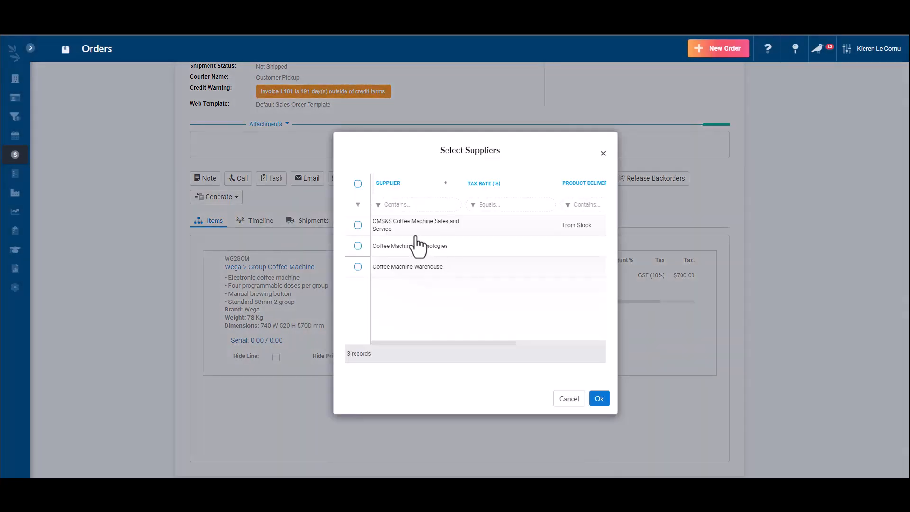
click(411, 250)
click(597, 397)
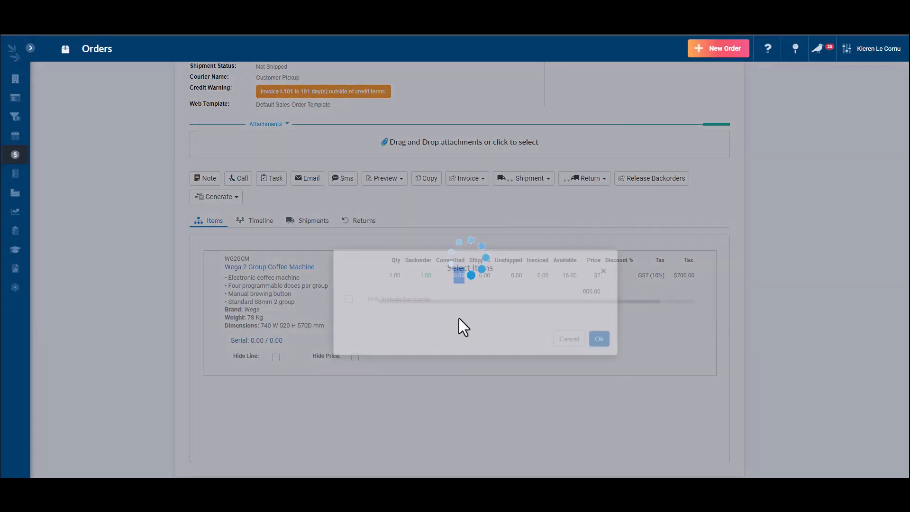
click(397, 235)
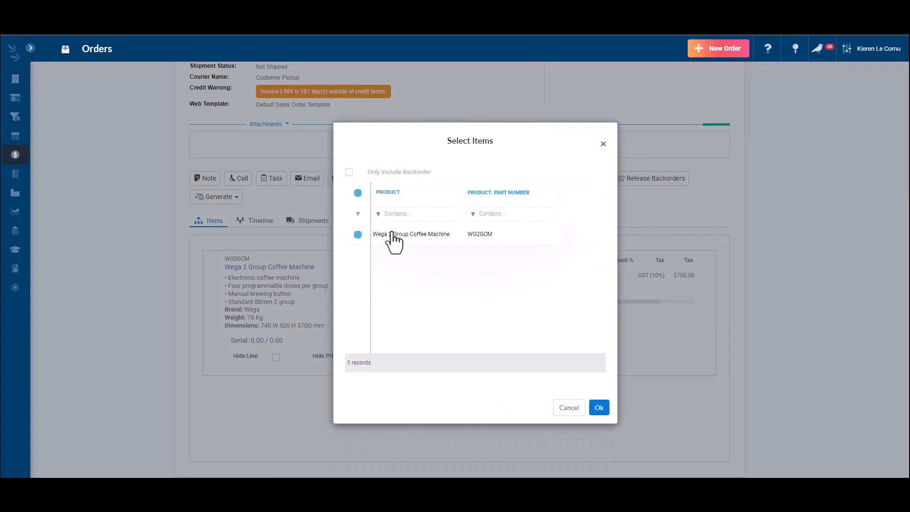
click(599, 408)
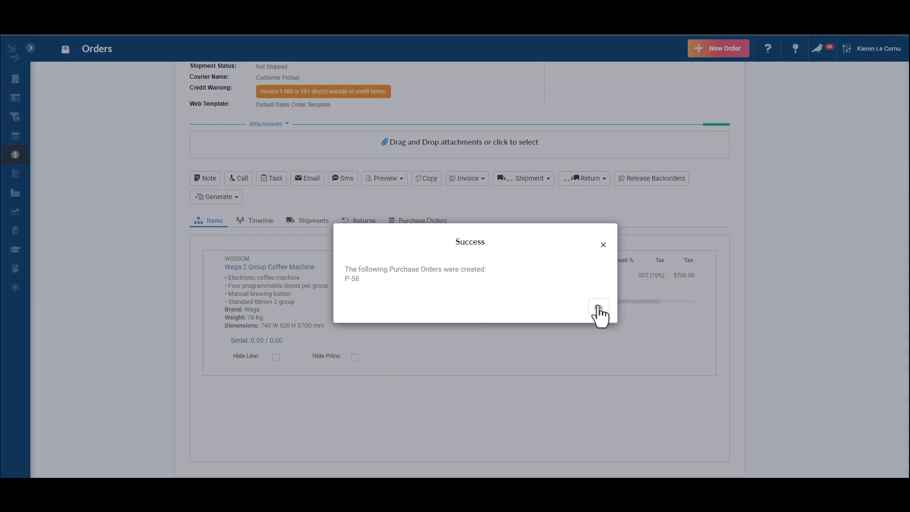
Step: View the purchase orders linked to the sales order and check which other records can be generated from it
click(599, 307)
click(417, 222)
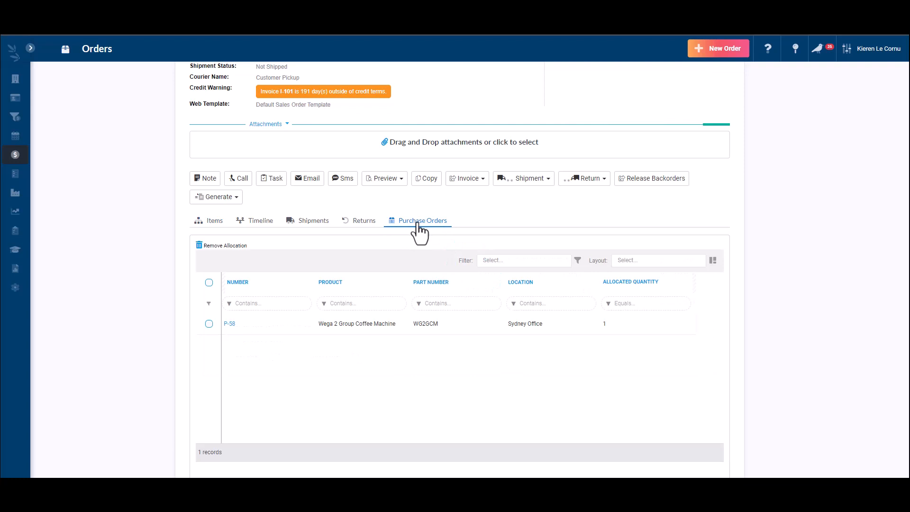
click(230, 197)
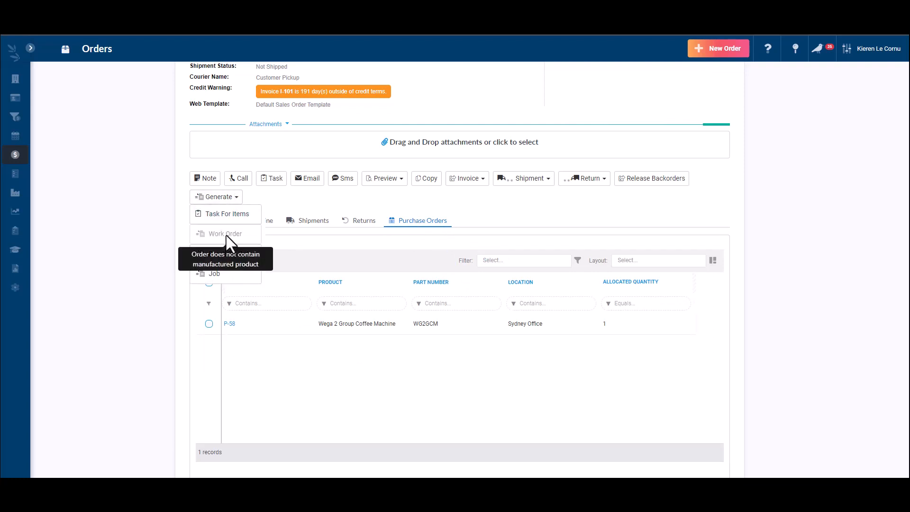
click(625, 201)
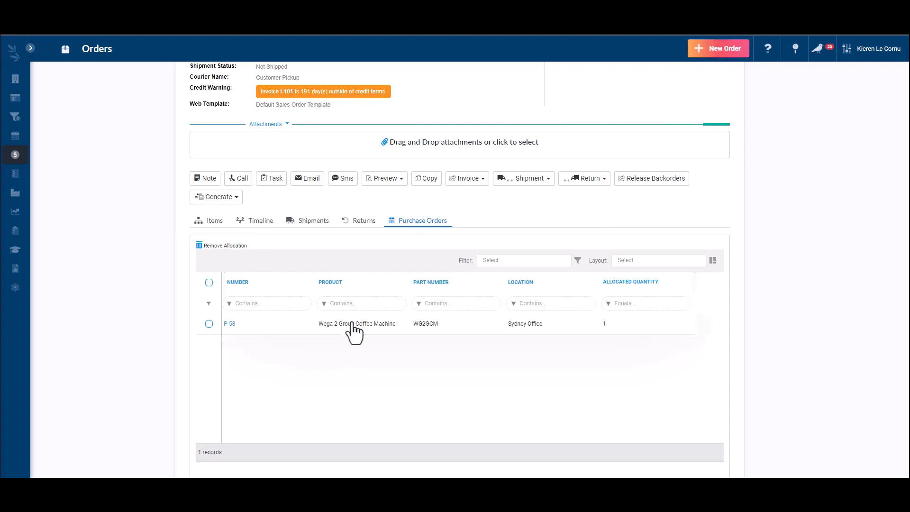
Step: Open the linked purchase order for the Wega 2 Group Coffee Machine and follow its sales order allocation back to the sales order
click(230, 324)
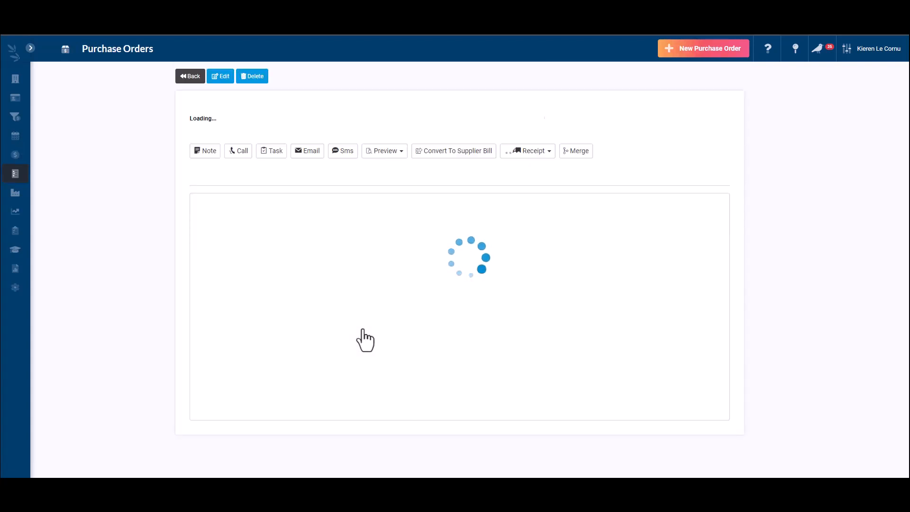
scroll(567, 226, down, 2)
scroll(567, 225, down, 1)
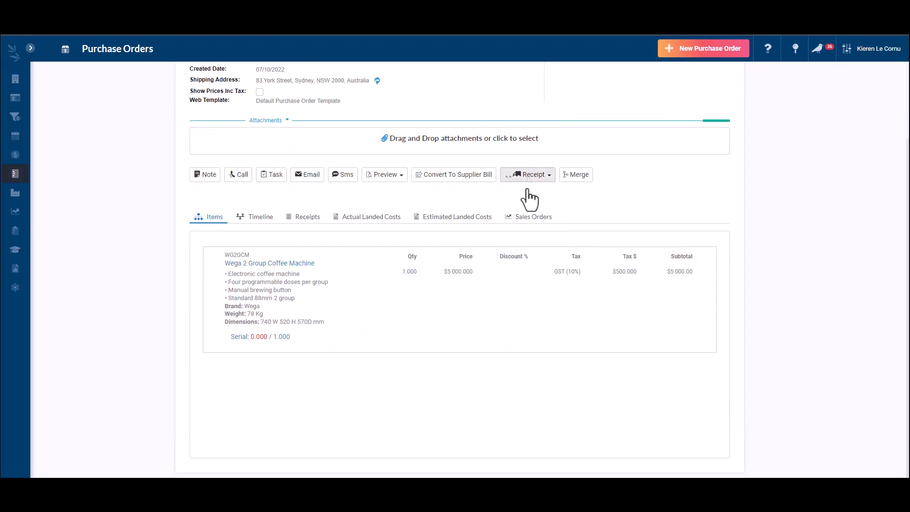
click(532, 218)
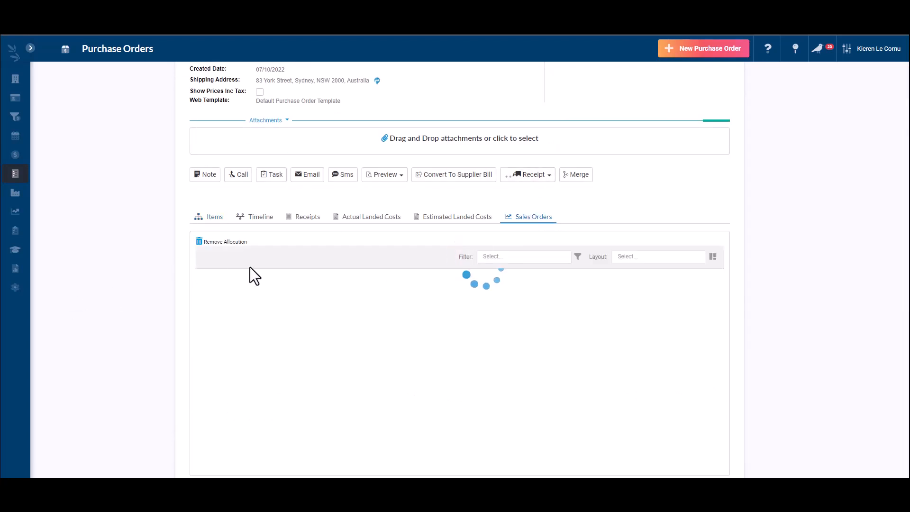
click(233, 321)
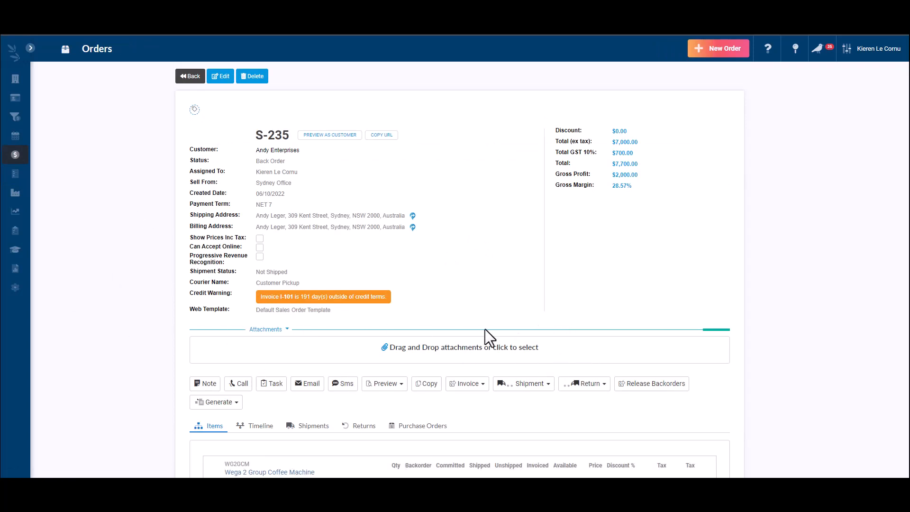
Step: Open the Wega 2 Group Coffee Machine record from the inventory products list filtered by the name "coffee"
mouse_move(25, 176)
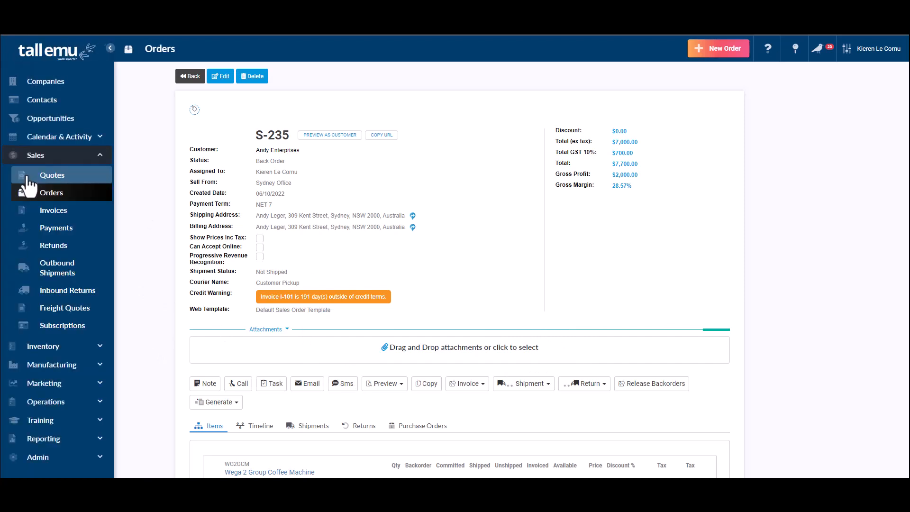
click(30, 159)
click(35, 183)
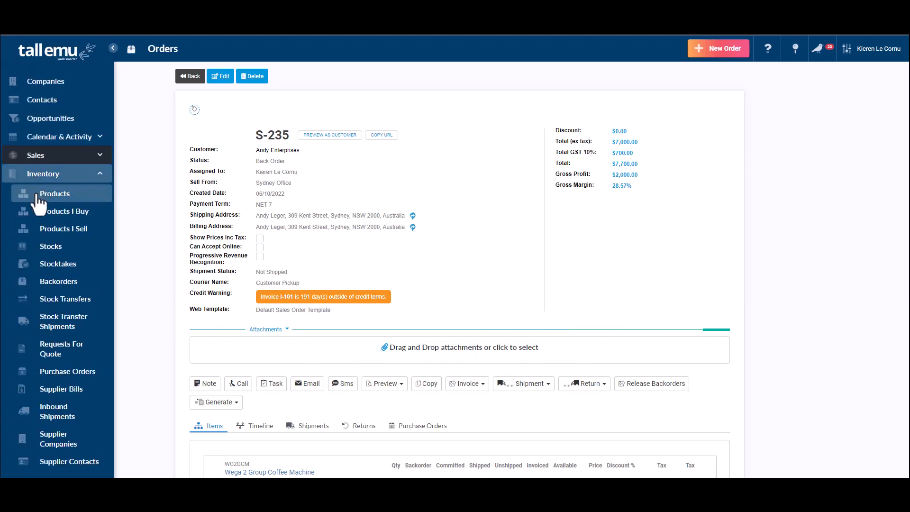
click(48, 195)
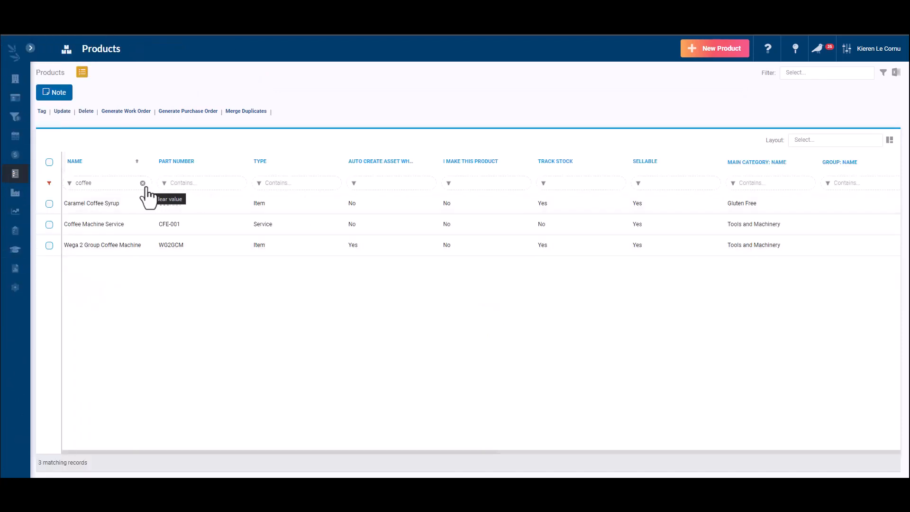
click(181, 247)
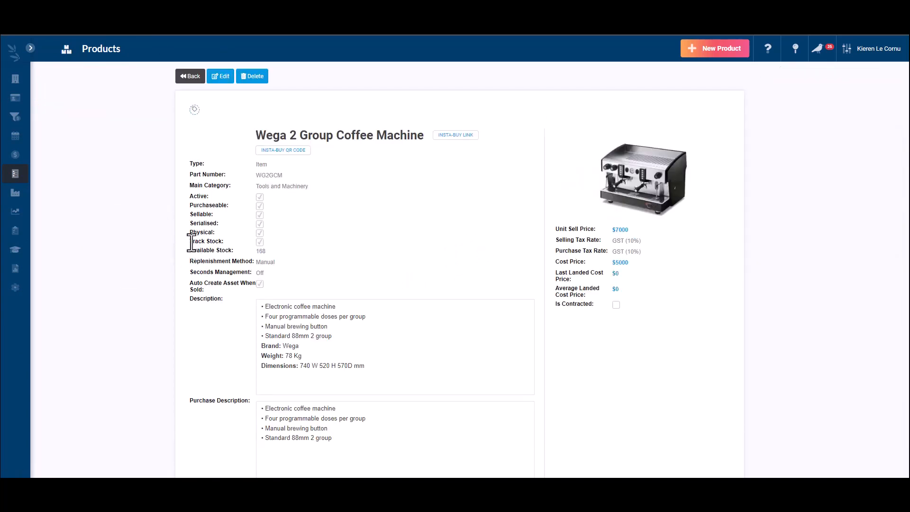
Step: Check the product's Track Stock setting and review its stock levels per location, including incoming, available and minimum stock
drag(190, 241, 245, 240)
scroll(347, 252, down, 9)
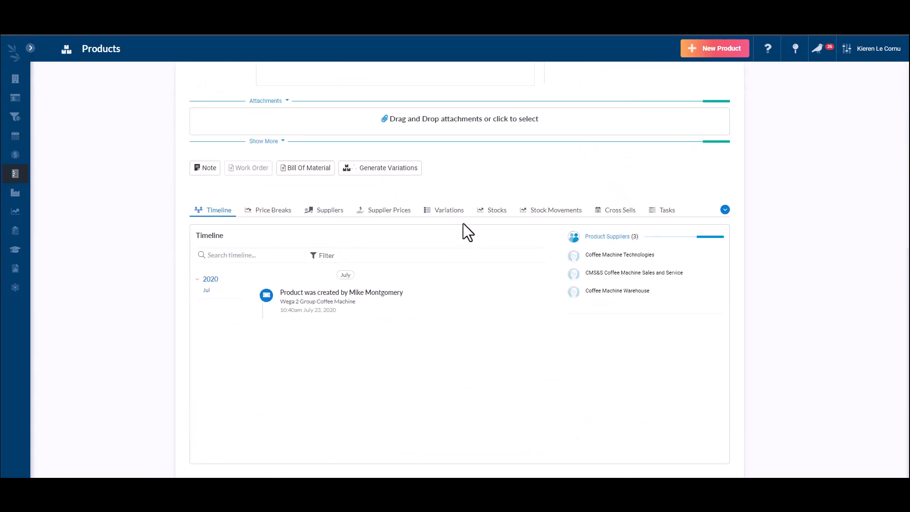
click(498, 212)
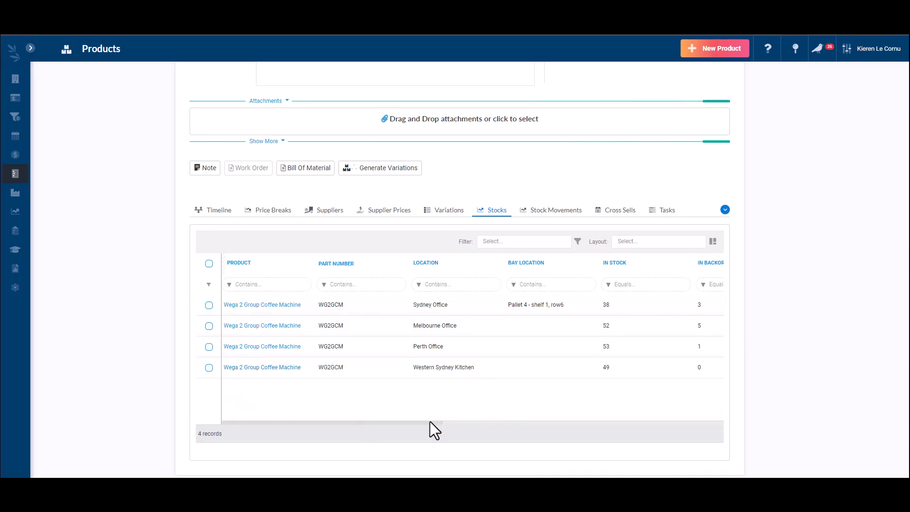
mouse_move(45, 179)
drag(356, 422, 645, 422)
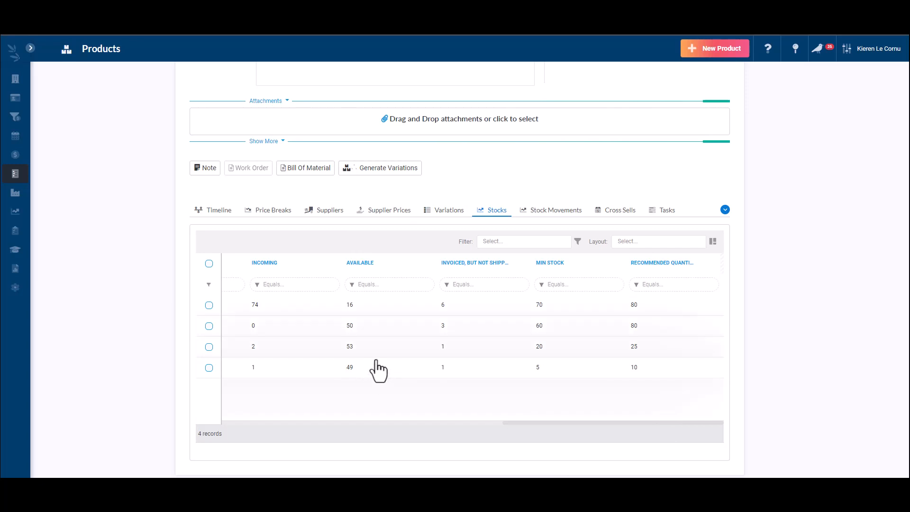
Step: Examine the product's stock movement history, including the location, quantity, date, narrative and type of each movement
click(548, 216)
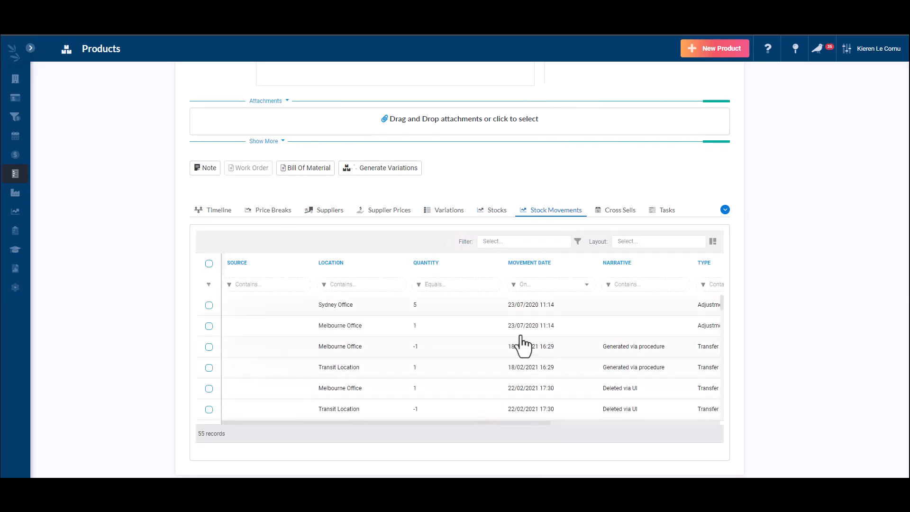
drag(396, 422, 450, 423)
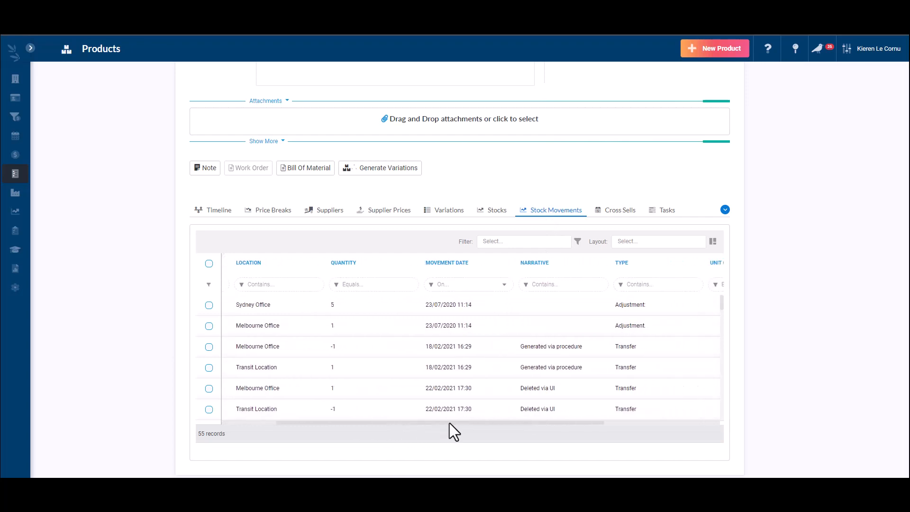
scroll(646, 355, down, 5)
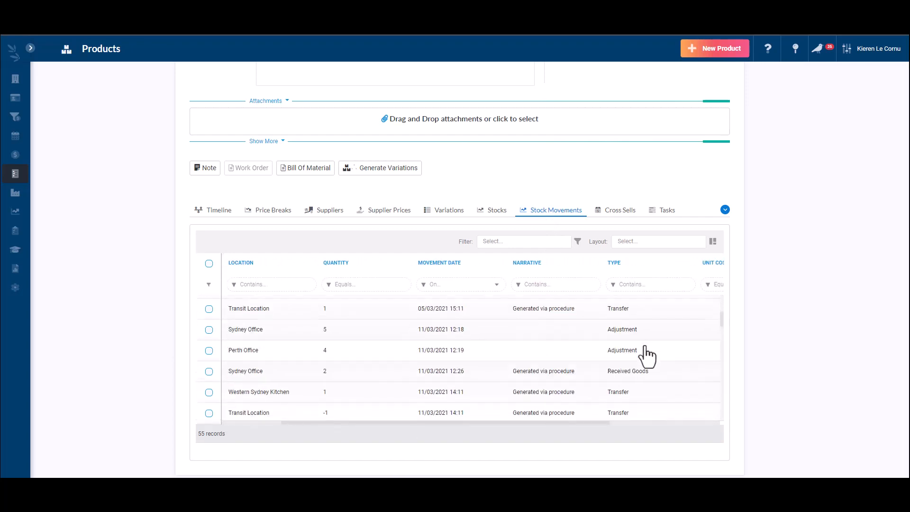
scroll(646, 355, down, 5)
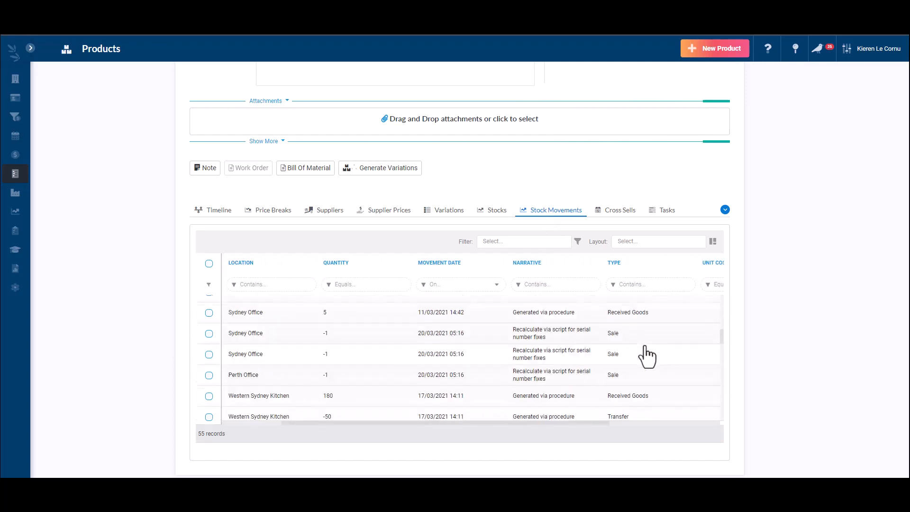
scroll(646, 356, down, 6)
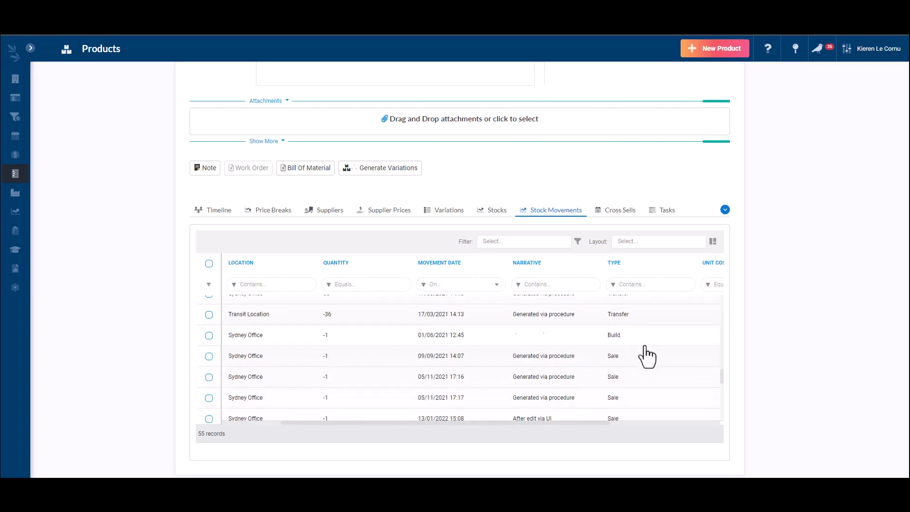
scroll(646, 356, down, 6)
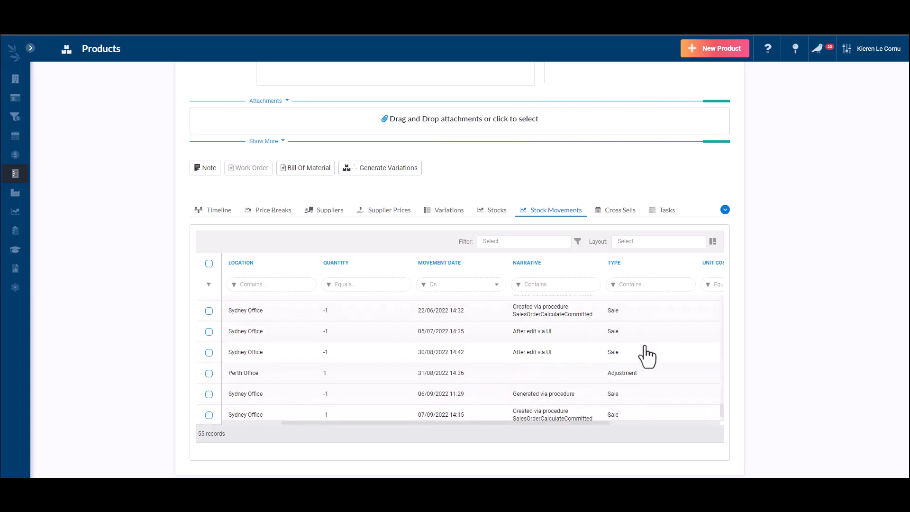
scroll(612, 343, down, 2)
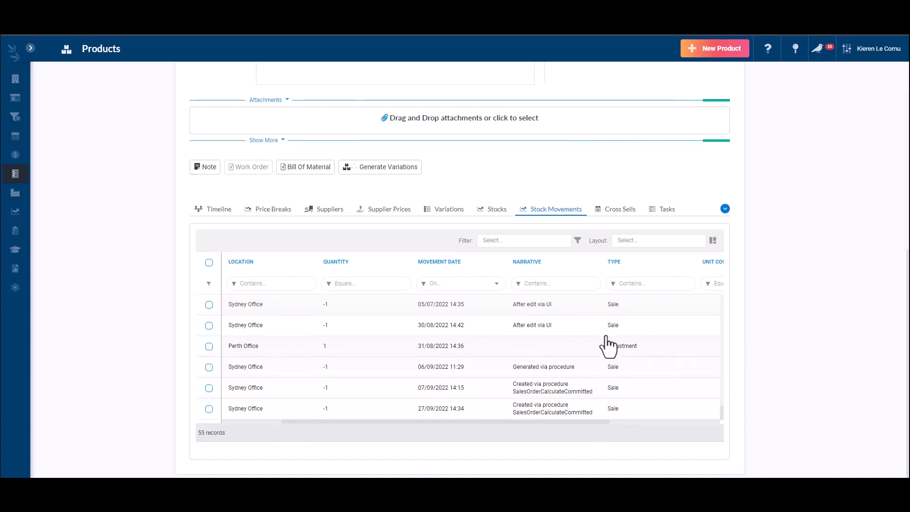
scroll(608, 346, up, 3)
scroll(608, 346, up, 3)
scroll(609, 346, up, 6)
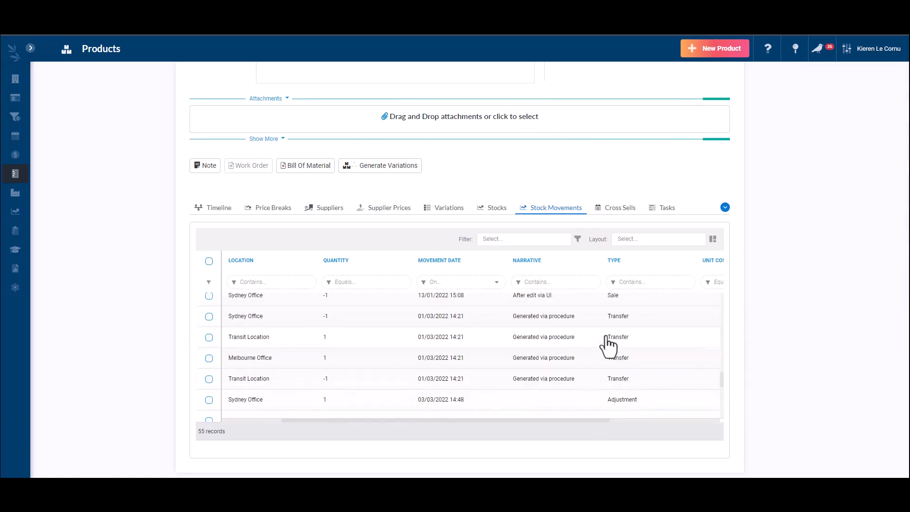
scroll(606, 338, up, 10)
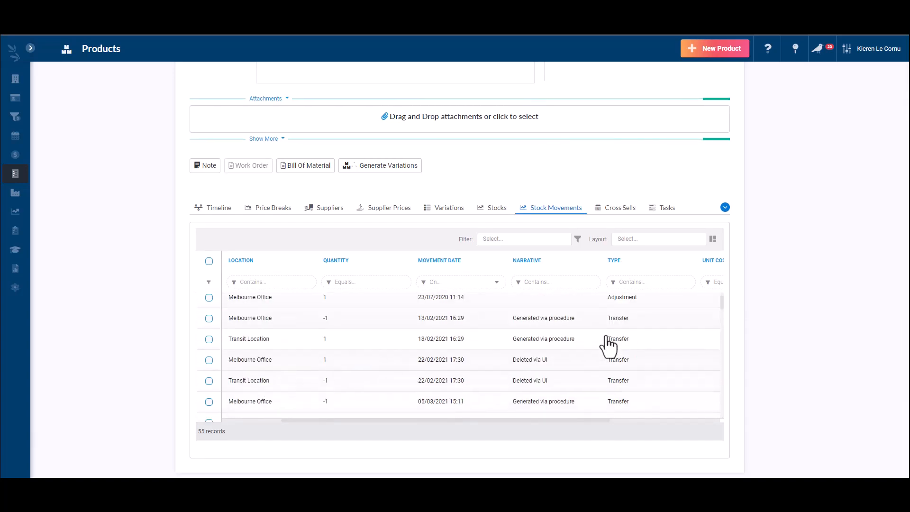
scroll(633, 334, down, 8)
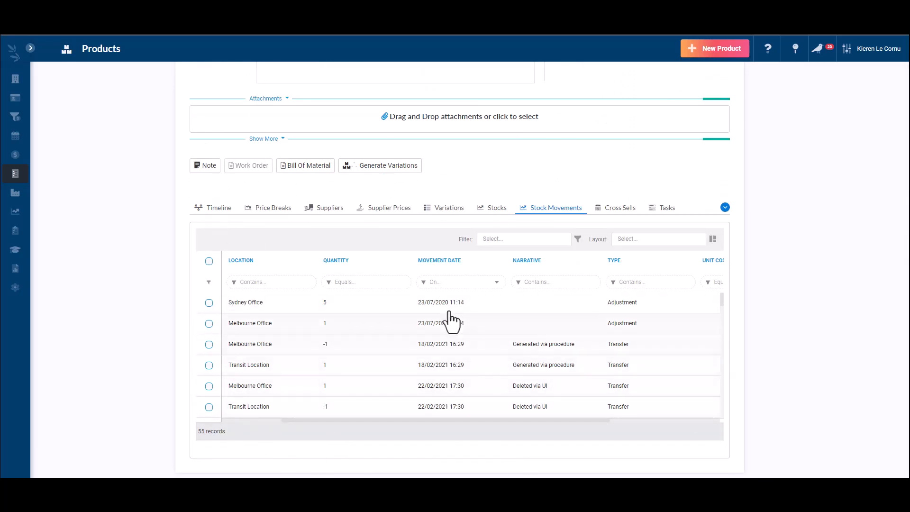
Step: Open the product's Sydney Office stock record for editing and save it with a minimum stock of 70 and maximum of 80
click(496, 209)
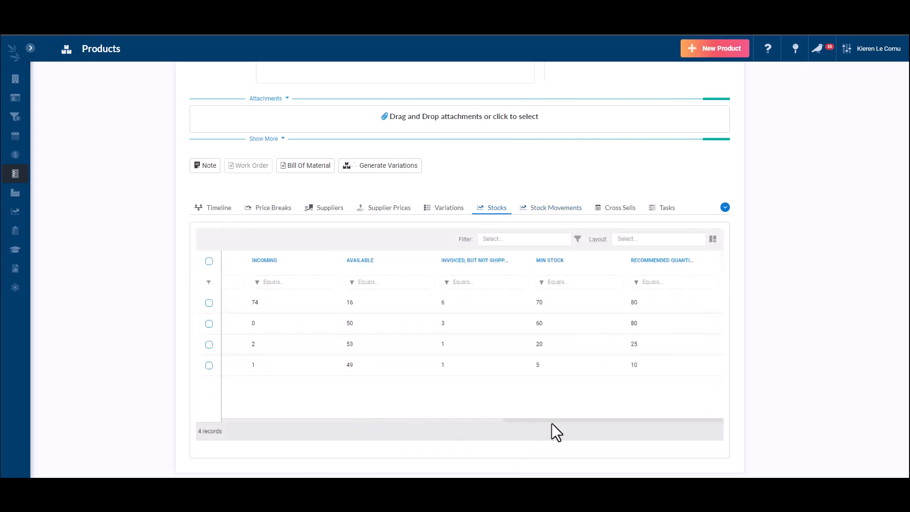
drag(549, 421, 250, 427)
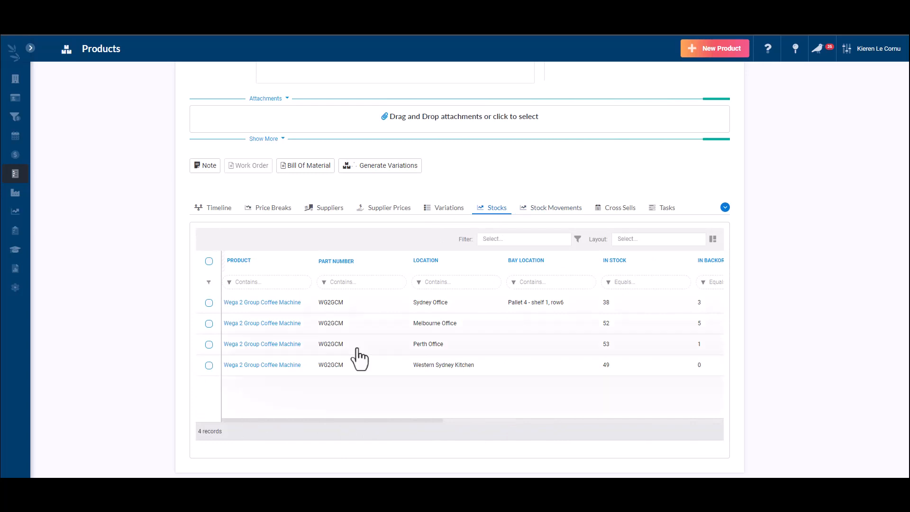
click(373, 306)
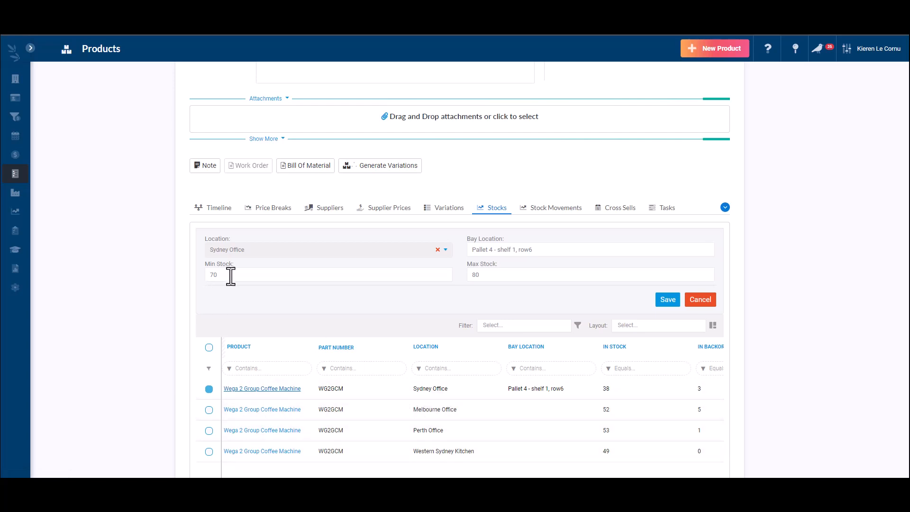
drag(229, 272, 189, 283)
click(668, 301)
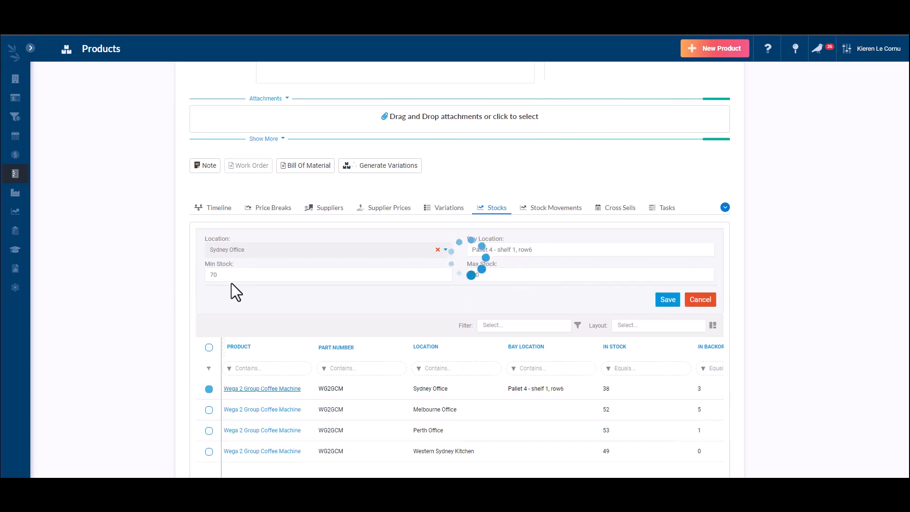
Step: Open the inventory stocks list and apply the saved Stock alerts filter
mouse_move(18, 172)
click(32, 245)
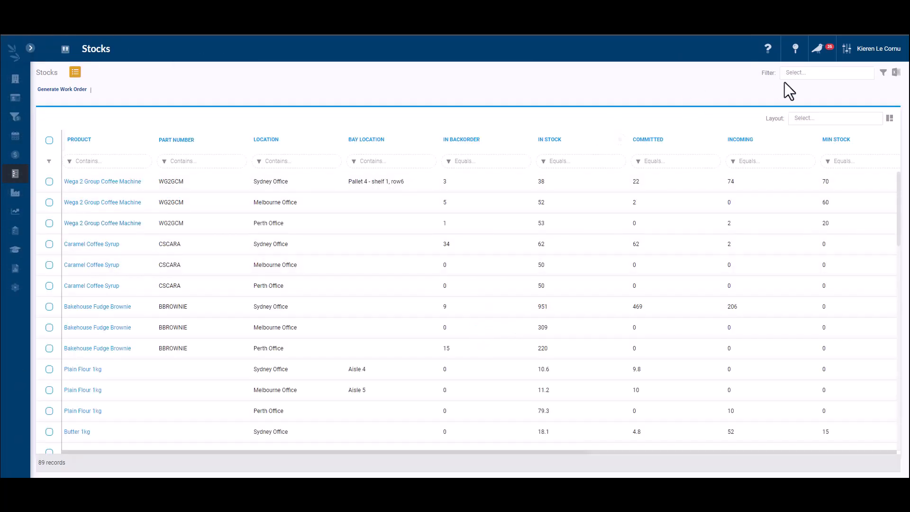
click(814, 74)
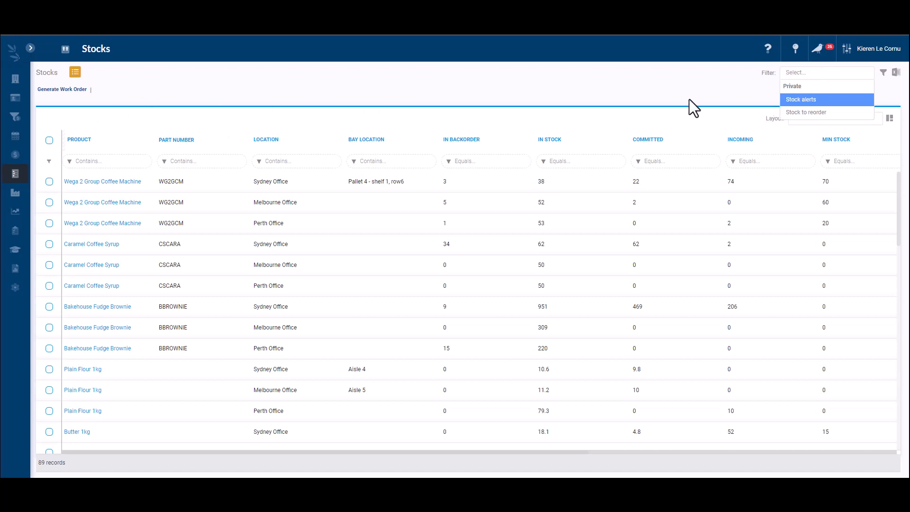
click(806, 100)
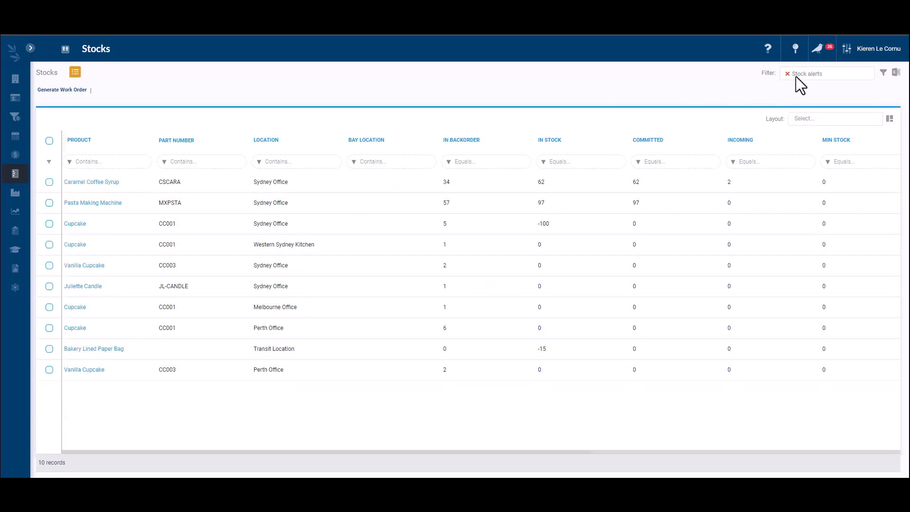
Step: Inspect the Stock alerts filter's criteria without changing them, and review the minimum, recommended and available quantities of the filtered stocks
click(884, 73)
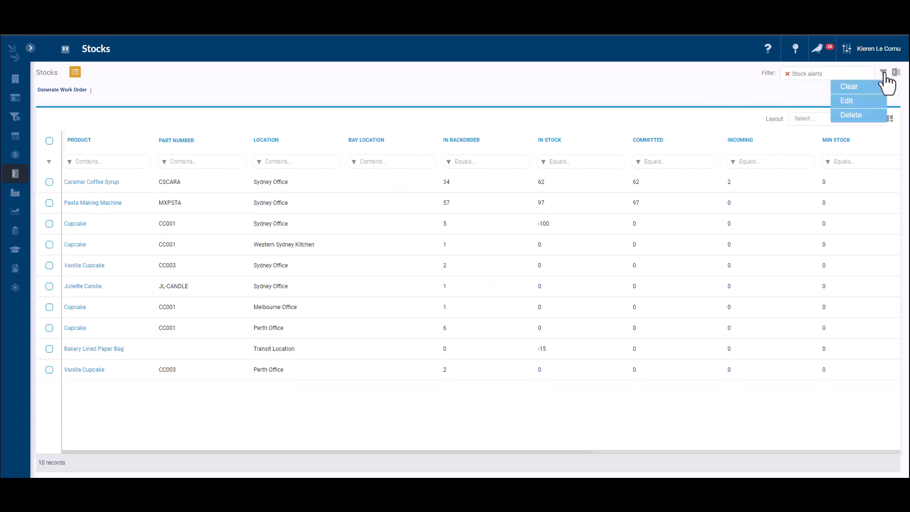
click(847, 101)
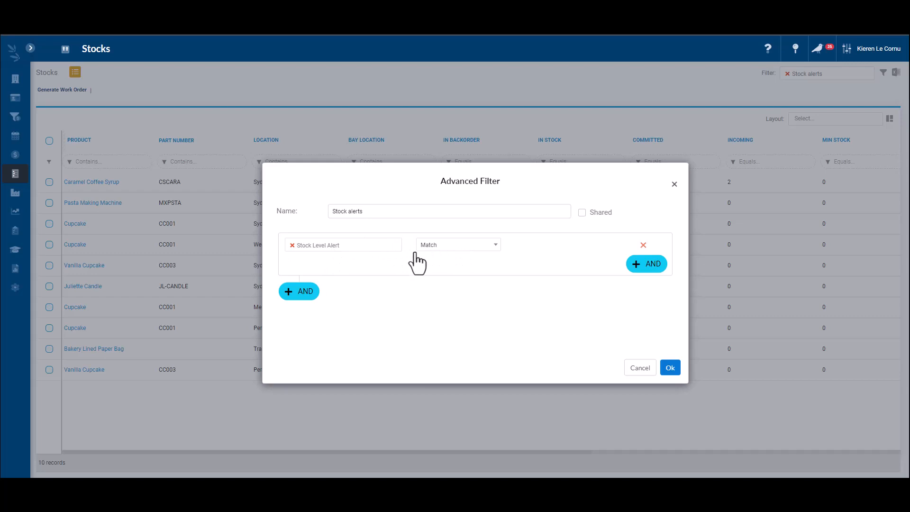
click(636, 364)
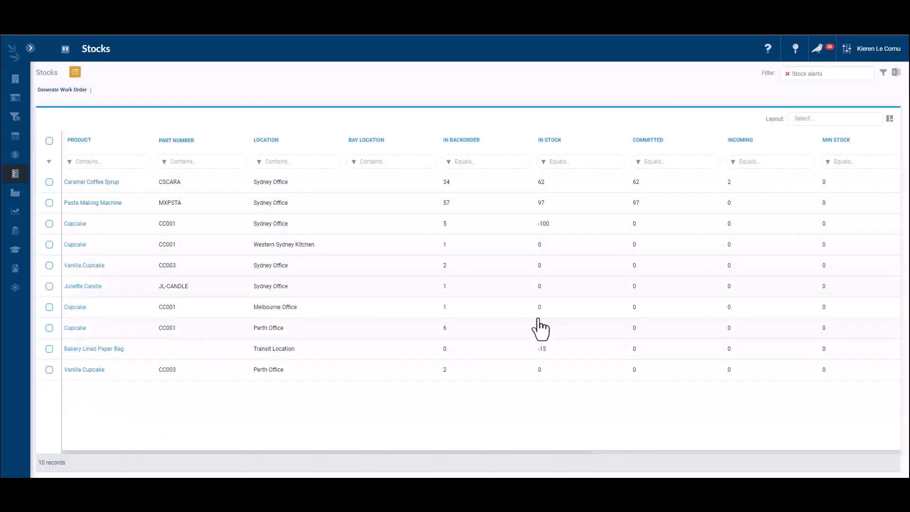
drag(493, 451, 631, 452)
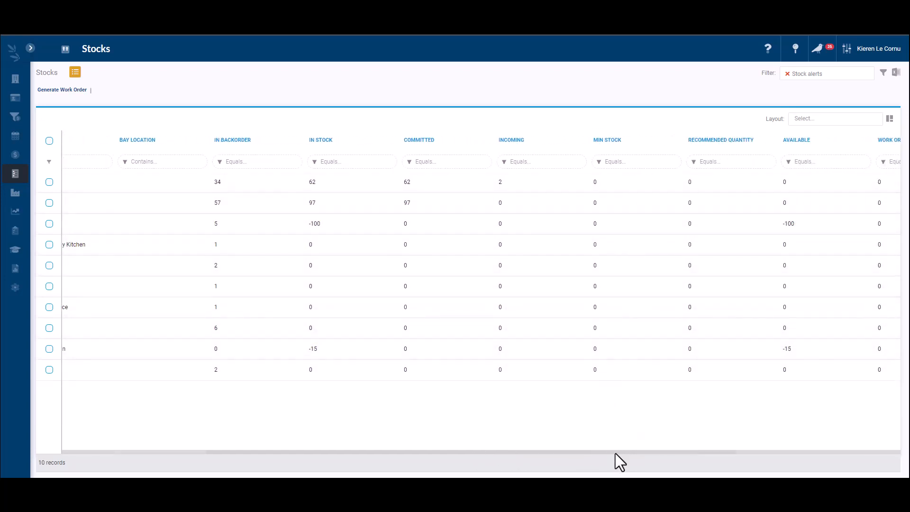
Step: Switch the stocks list from the Stock alerts filter to the saved Stock to reorder filter, and clear it after reviewing the stocks
drag(615, 452, 314, 451)
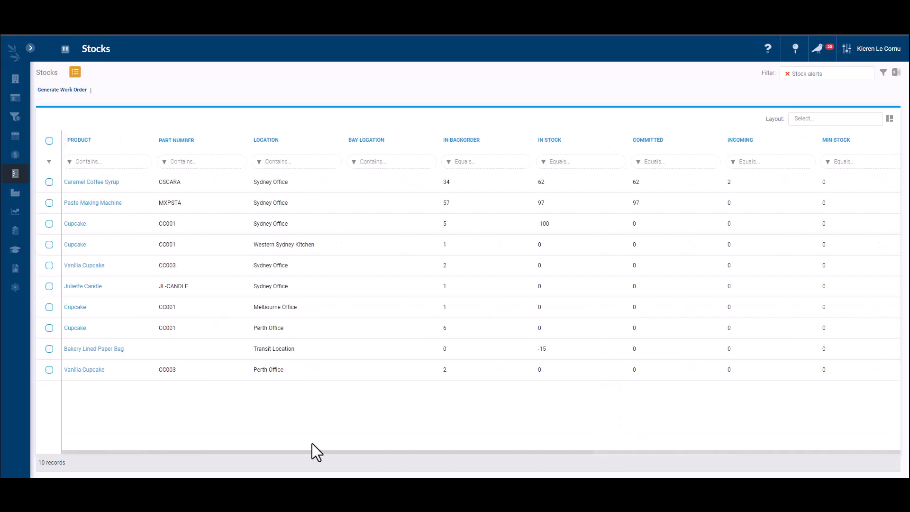
click(787, 74)
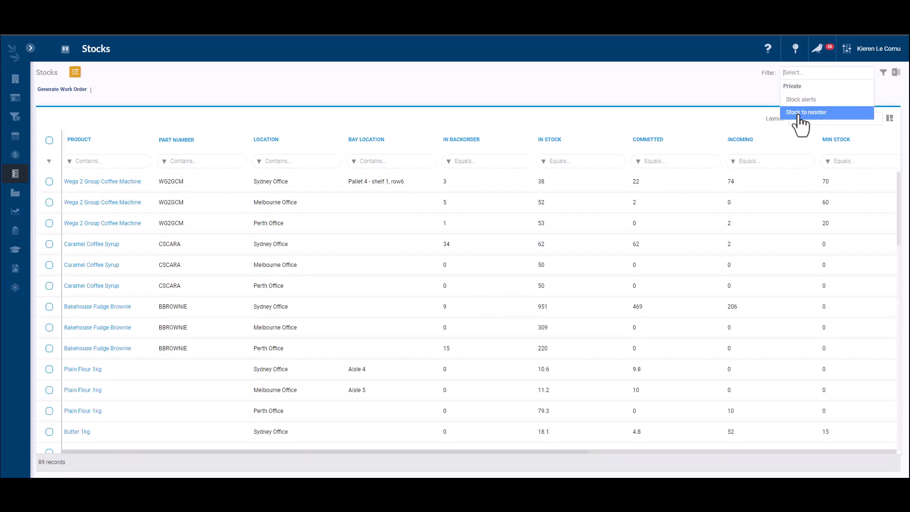
click(799, 113)
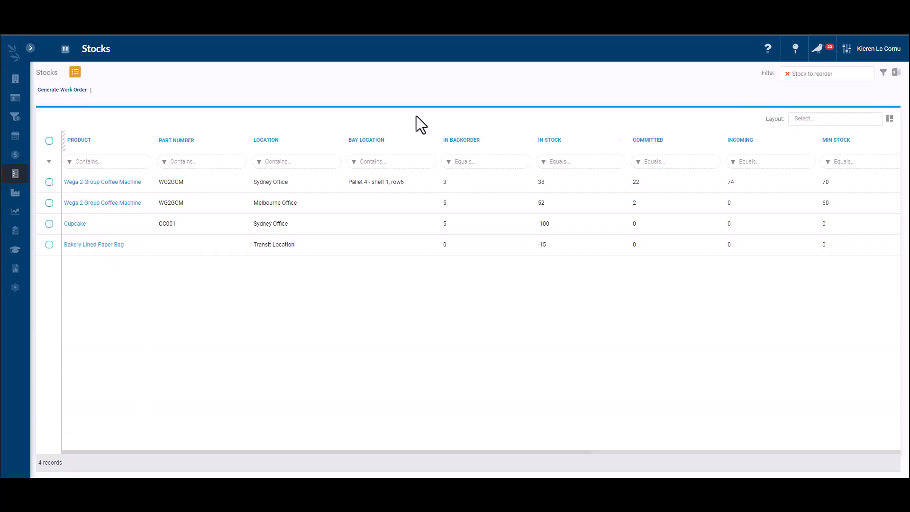
click(787, 73)
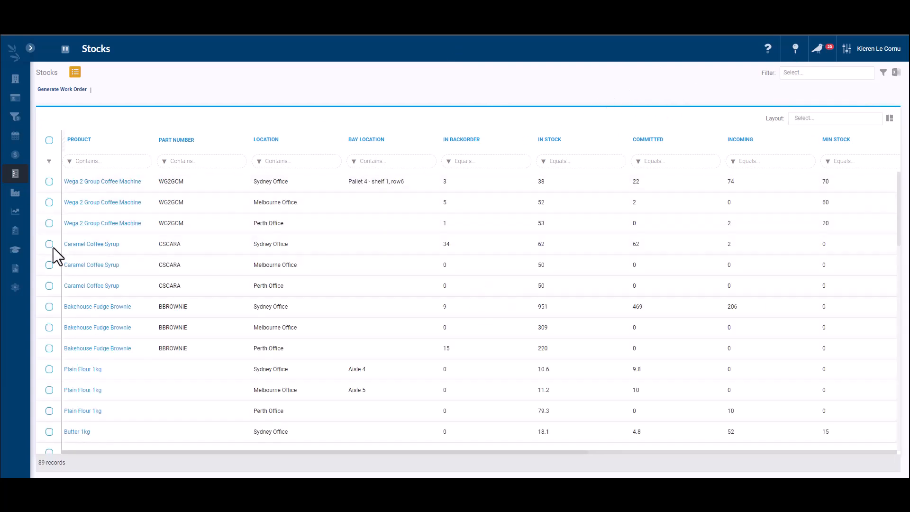
Step: Open the company's General settings page in the admin area
mouse_move(19, 289)
click(41, 174)
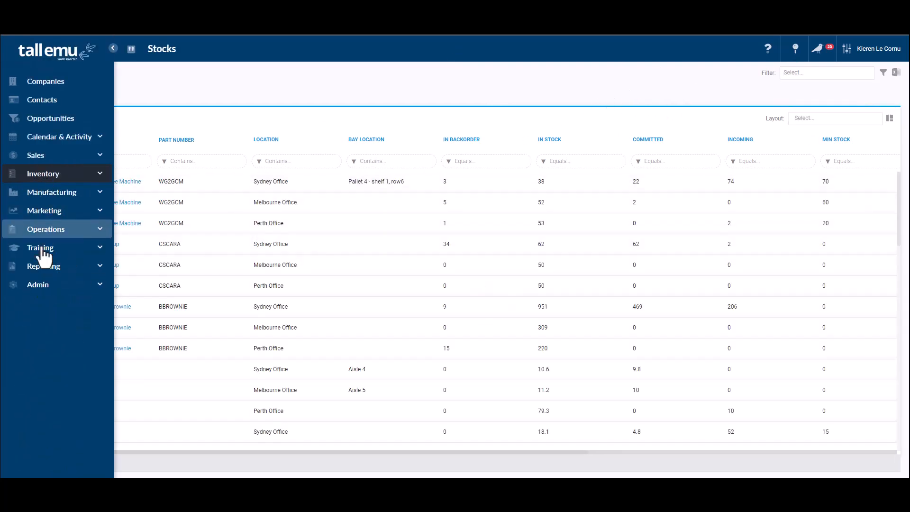
click(38, 284)
click(50, 306)
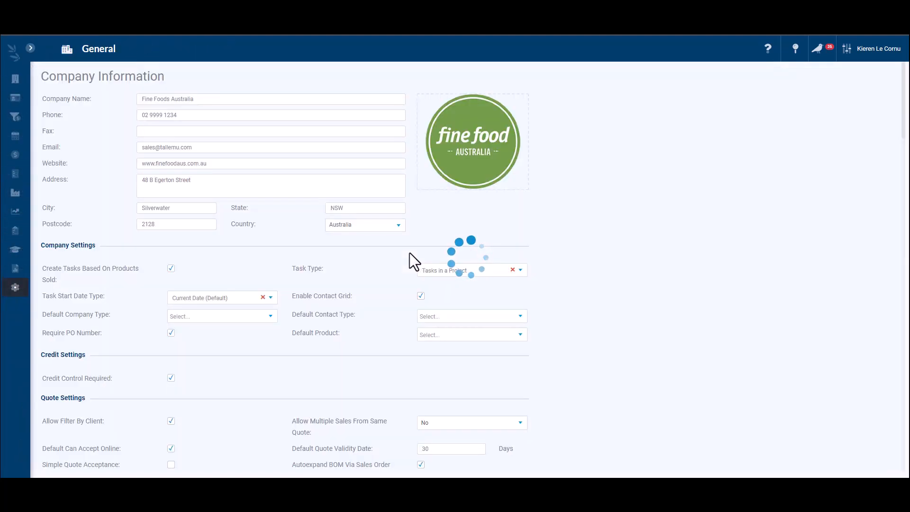
Step: Locate the Include Backorder In Invoice option under Invoice Settings, leave it enabled, and save the general settings
scroll(593, 223, down, 10)
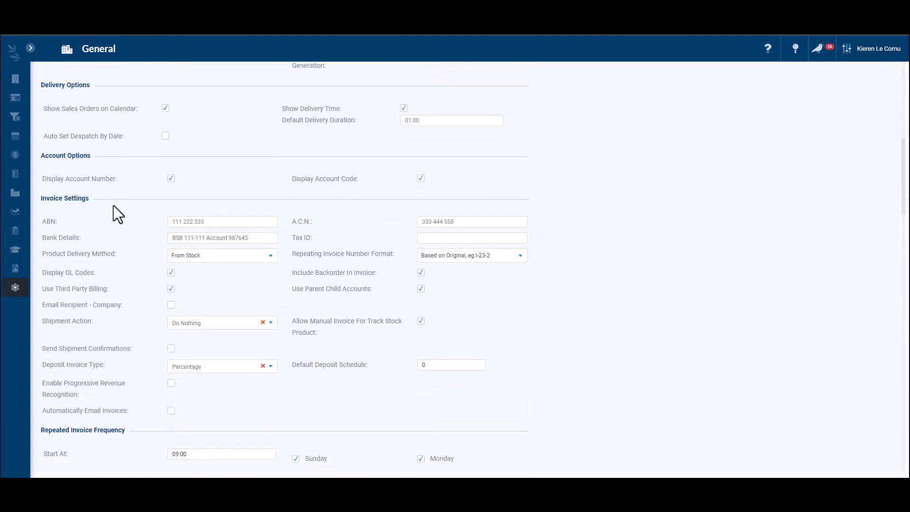
drag(91, 203, 40, 202)
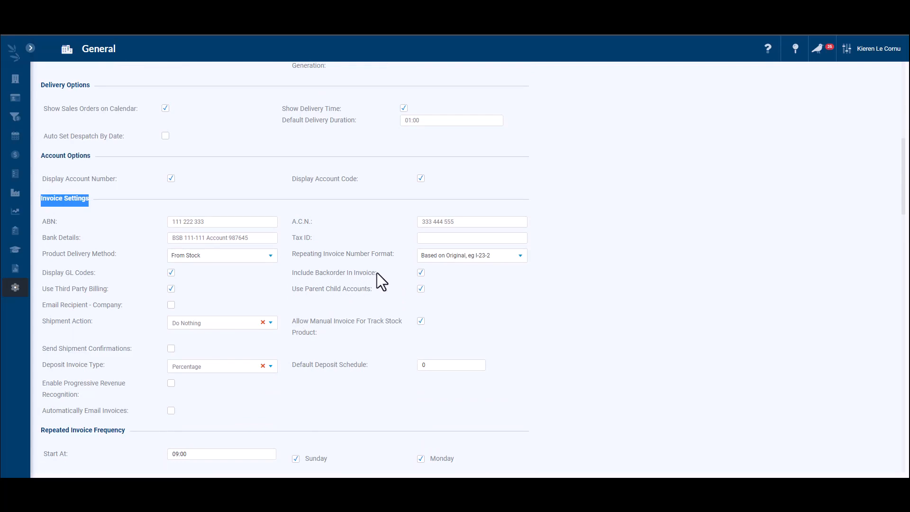
drag(377, 273, 300, 274)
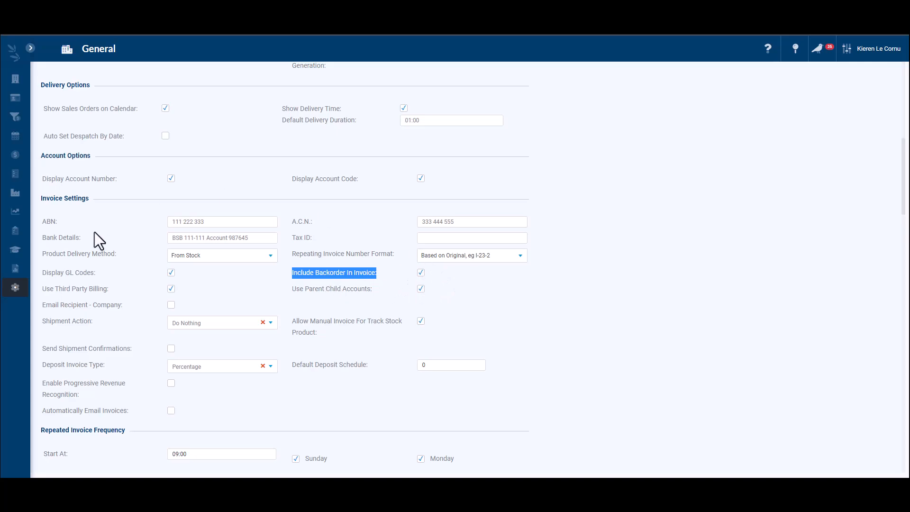
scroll(304, 297, down, 15)
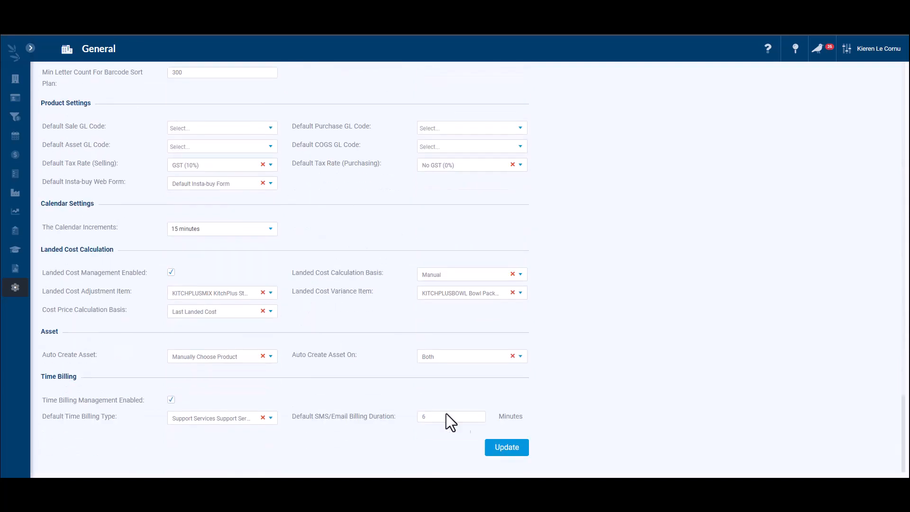
click(499, 453)
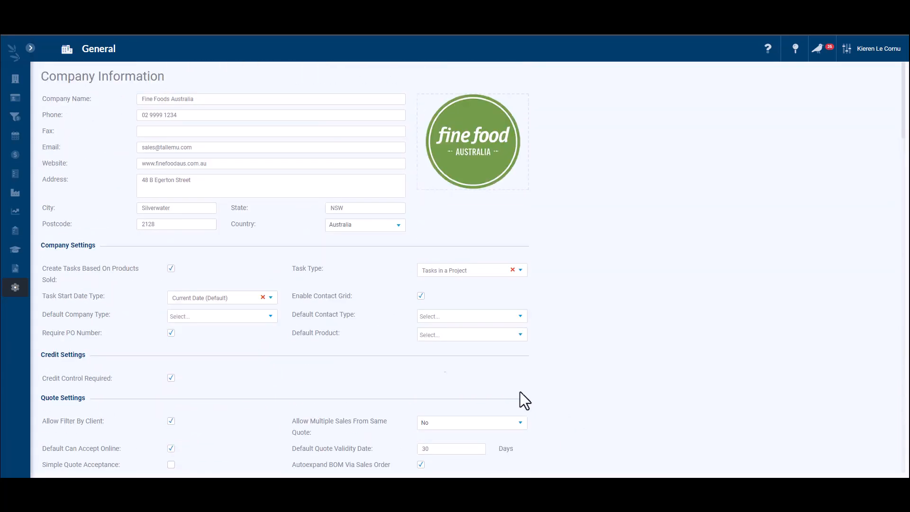
Step: Open the list of all products in the inventory area
mouse_move(10, 191)
click(35, 176)
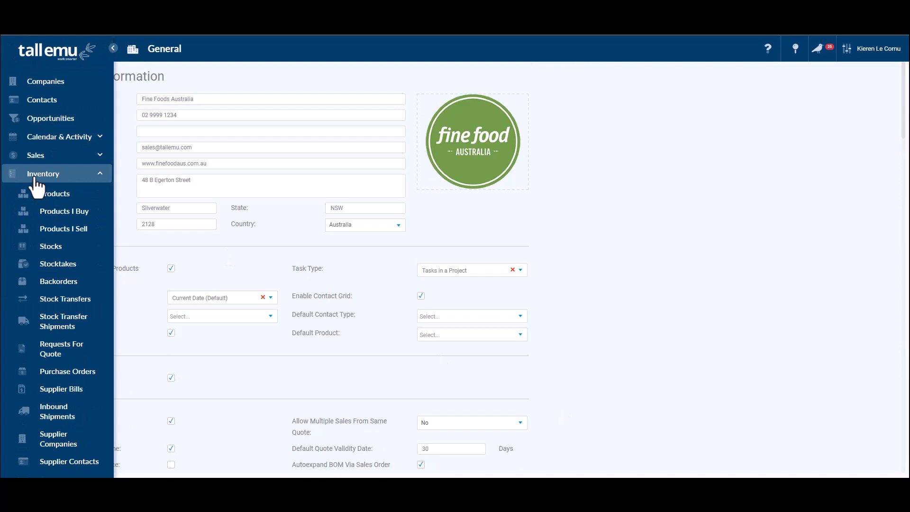
click(38, 193)
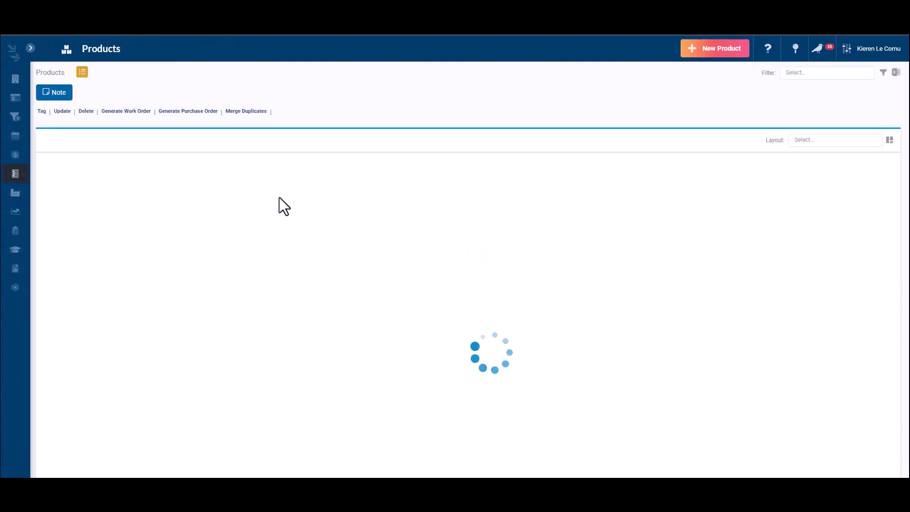